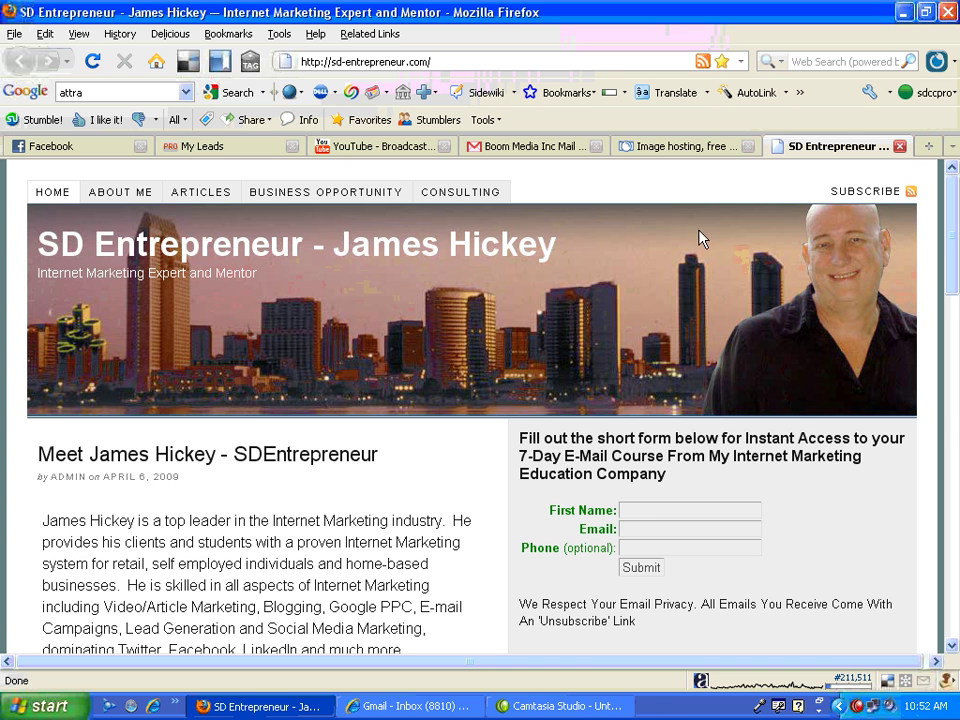
Step: Switch Firefox from SD Entrepreneur to the Facebook tab's News Feed
click(106, 150)
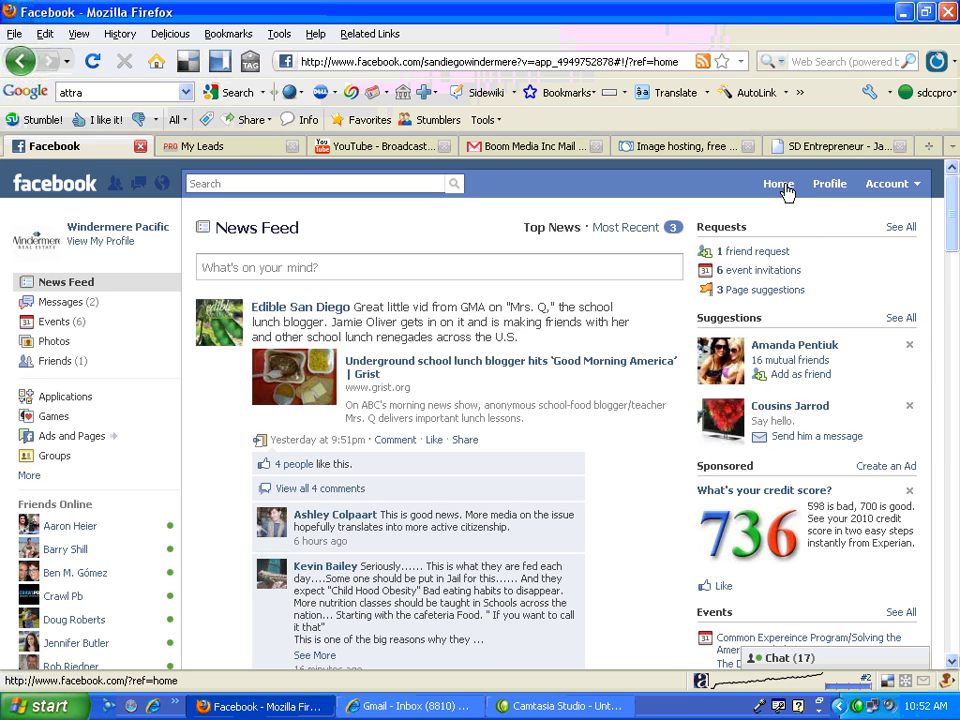
Step: Open the San Diego Real Estate page from Ads and Pages, view Search Homes, and return to its Wall
click(70, 446)
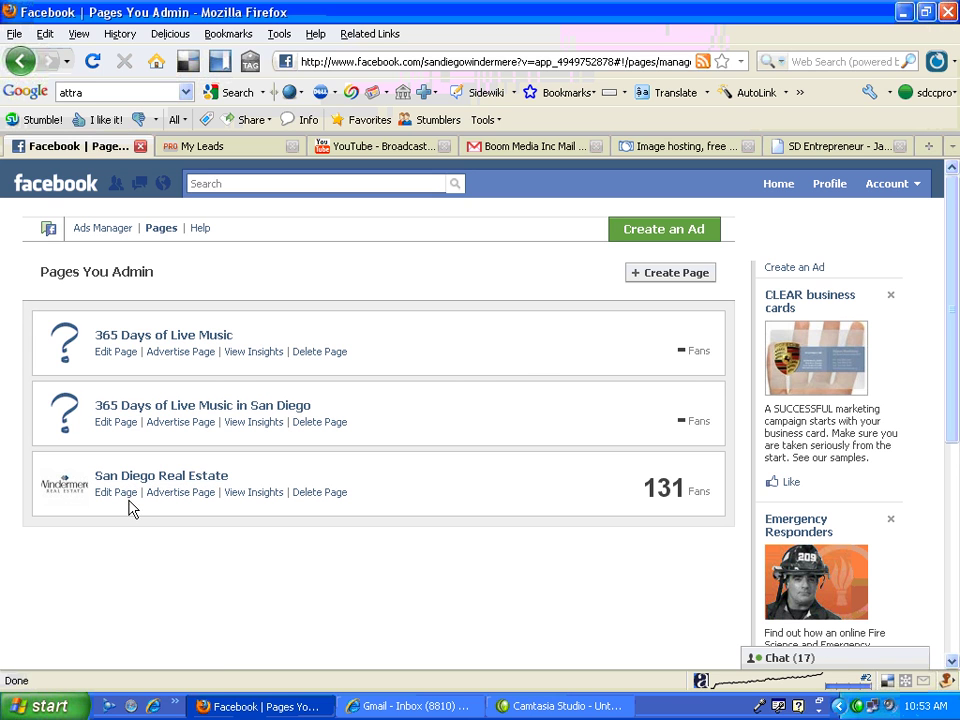
click(158, 478)
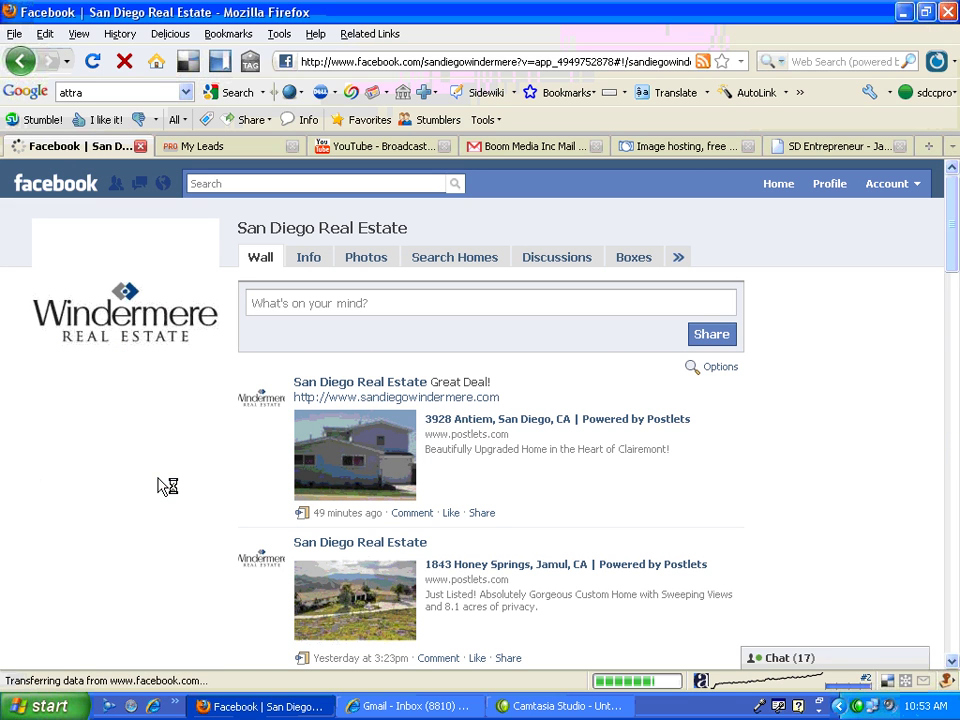
click(463, 262)
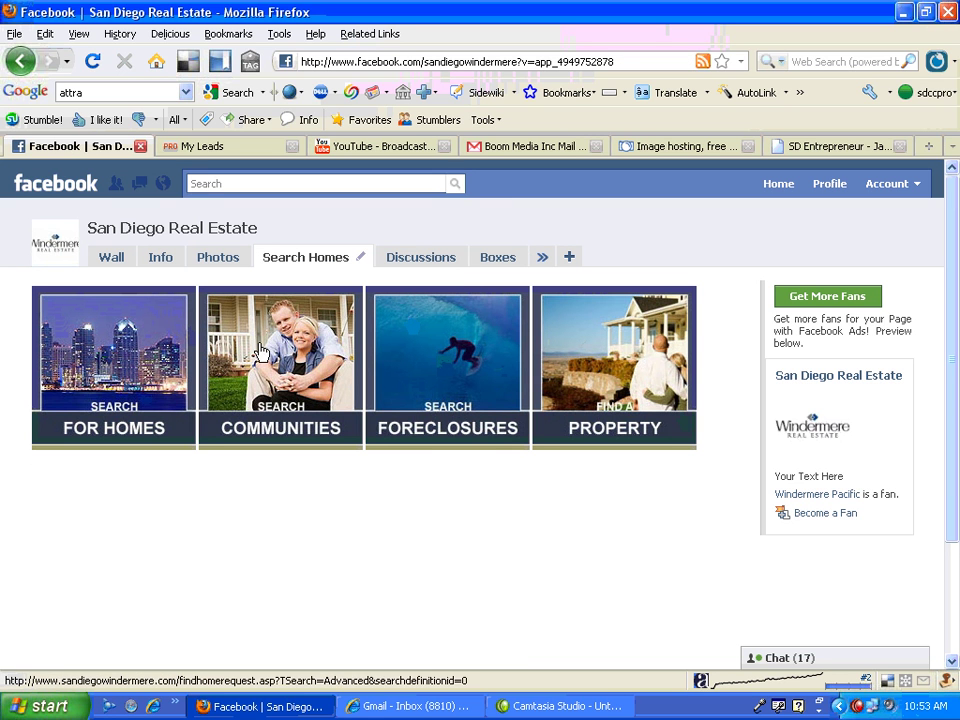
click(113, 259)
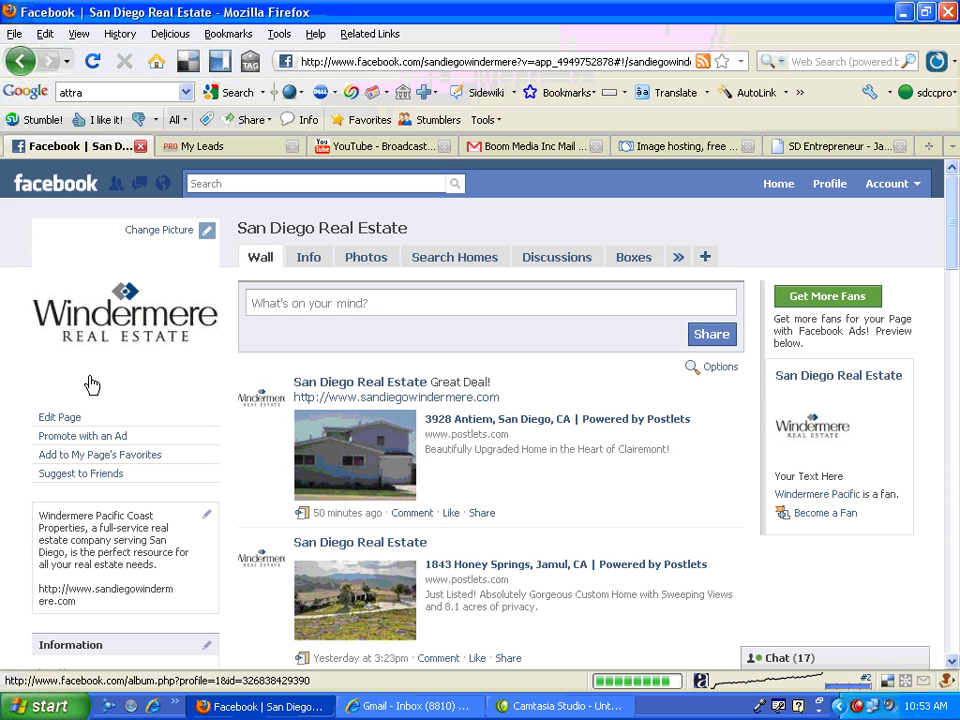
Step: Open Edit Page for San Diego Real Estate and scroll to the Search Homes - FBML application
click(60, 418)
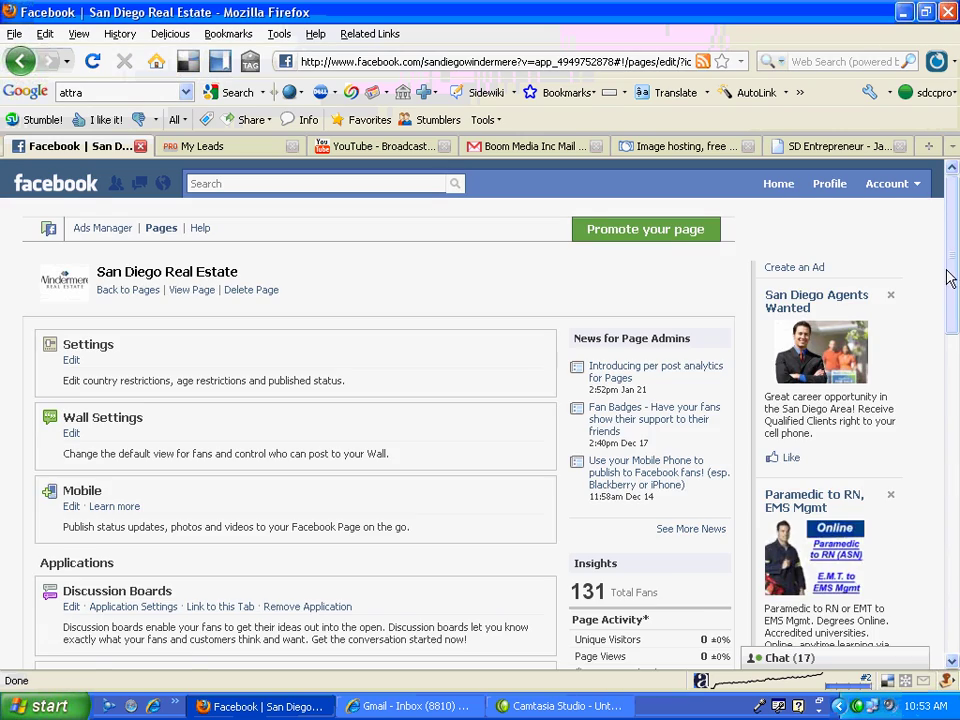
click(957, 392)
scroll(957, 404, down, 10)
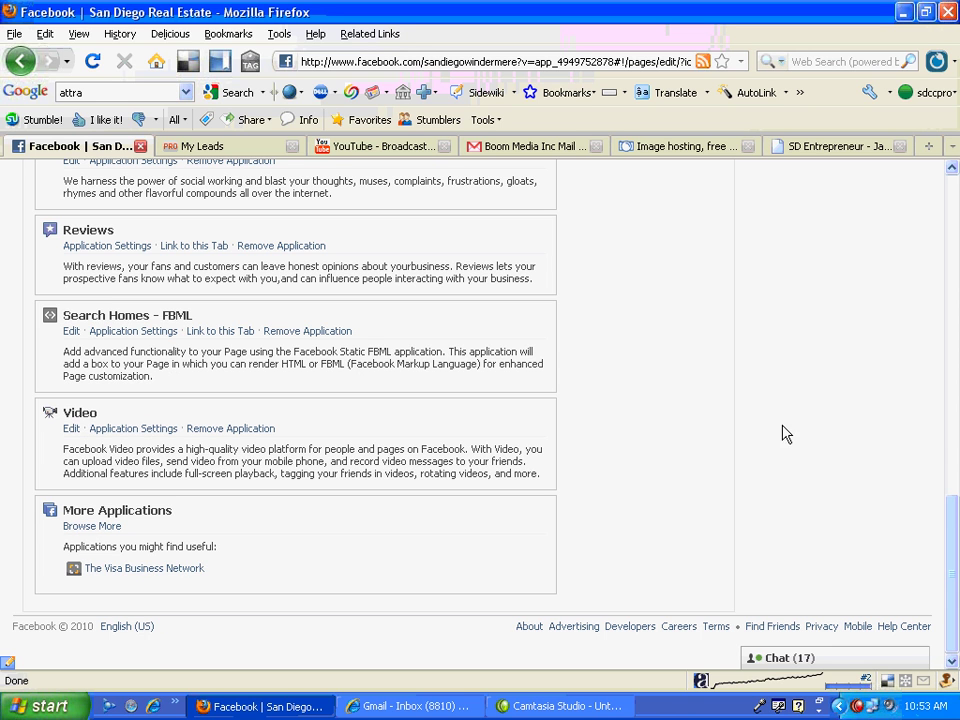
scroll(490, 520, up, 3)
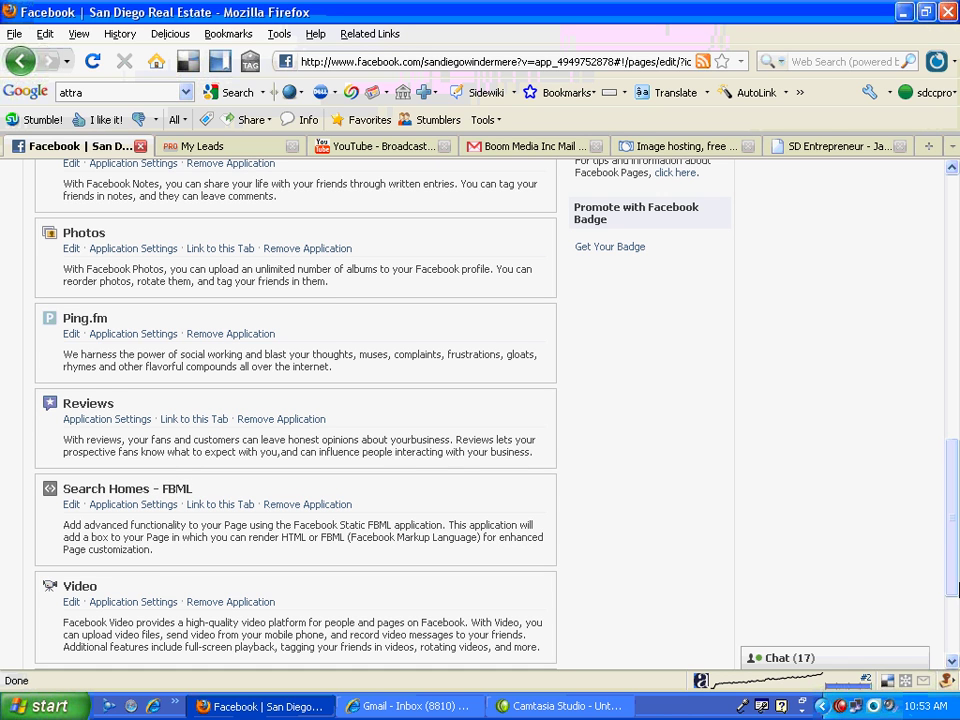
drag(951, 561, 943, 617)
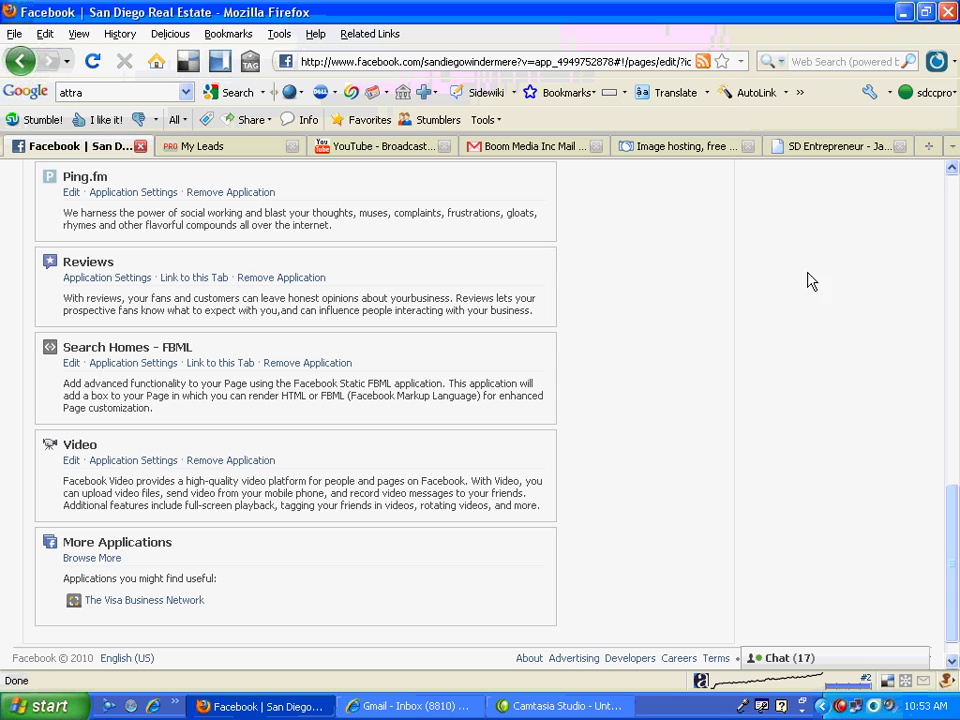
Step: Minimize and restore Firefox, then switch to the Photobucket image-hosting tab
click(903, 12)
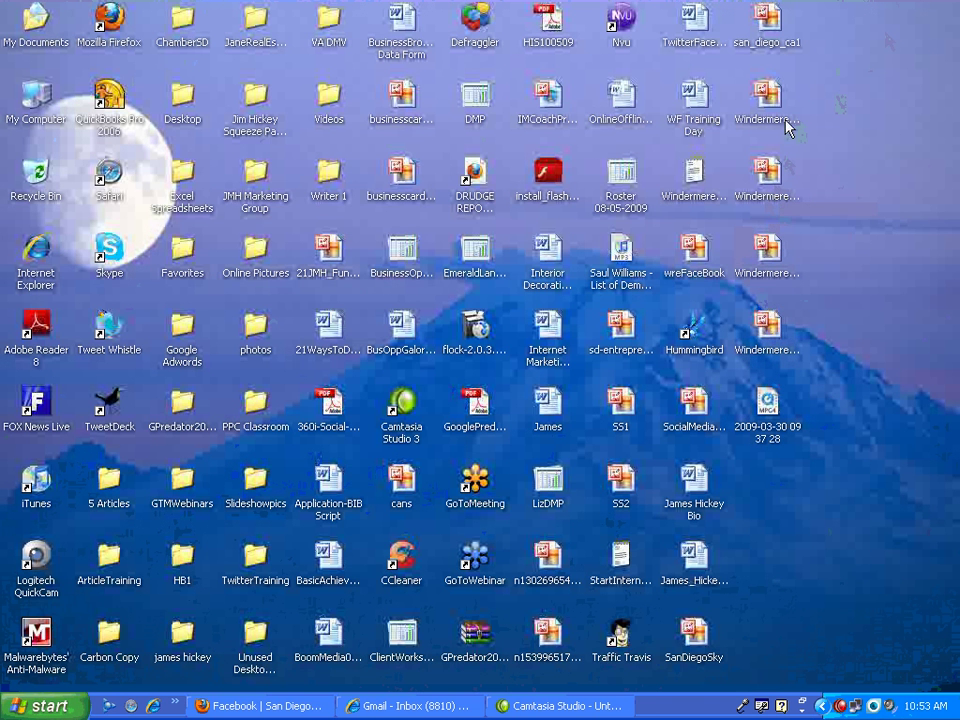
click(290, 706)
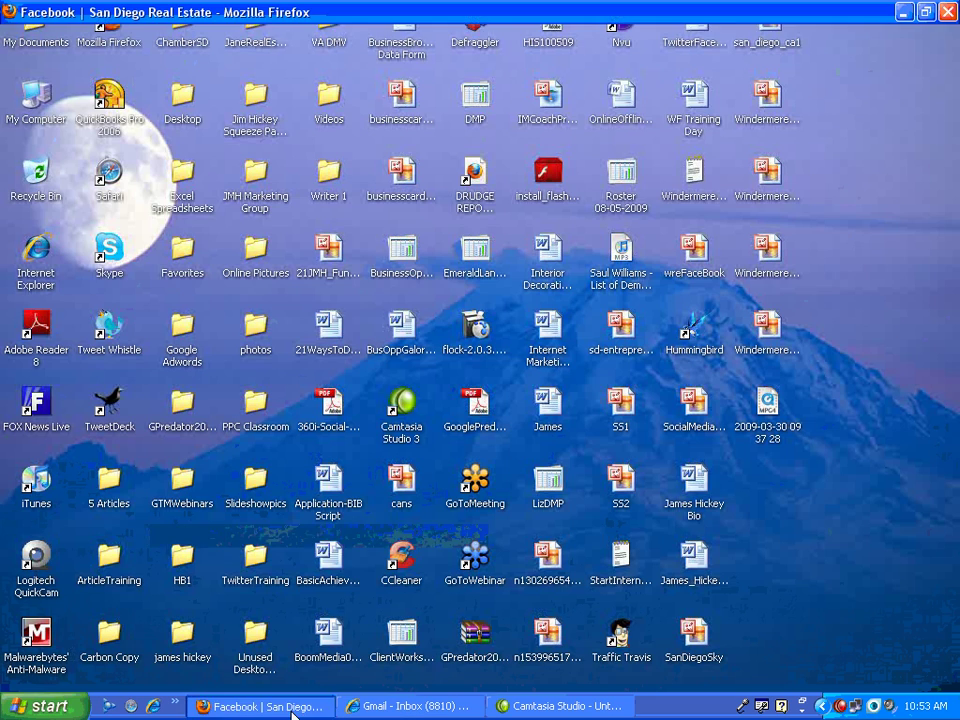
click(728, 150)
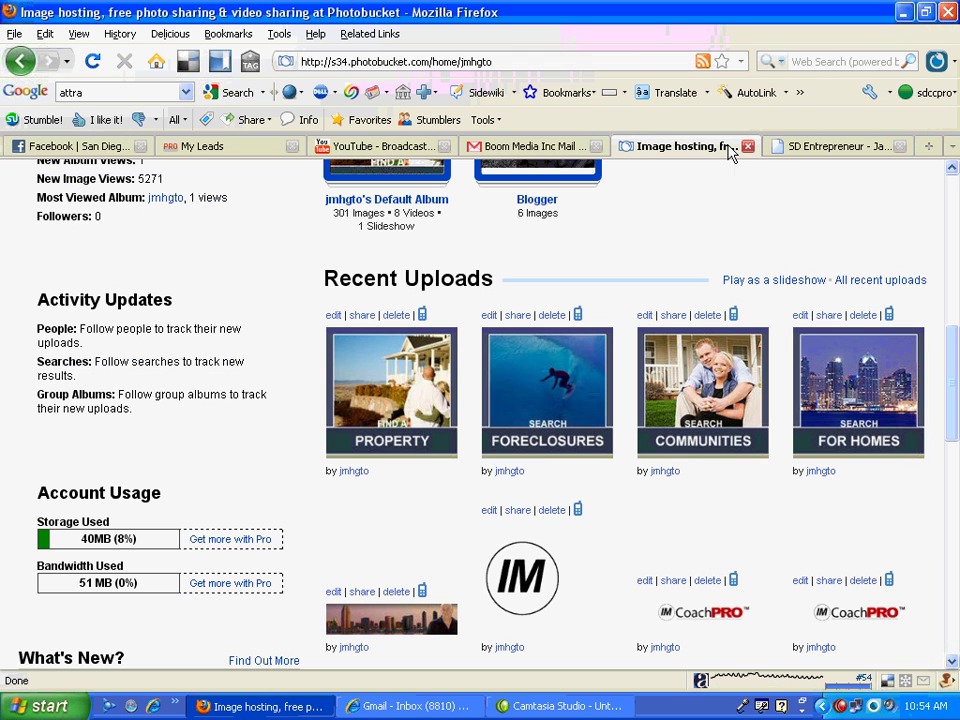
Step: Show the PROPERTY image's link codes in Photobucket's share dialog, then return to Facebook
click(361, 316)
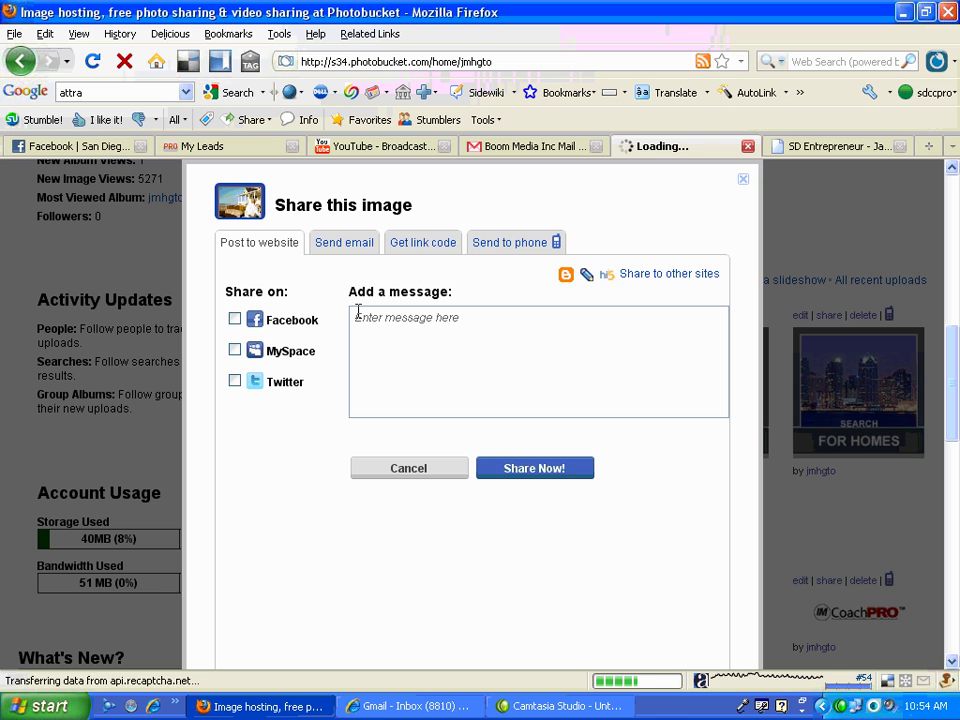
click(422, 244)
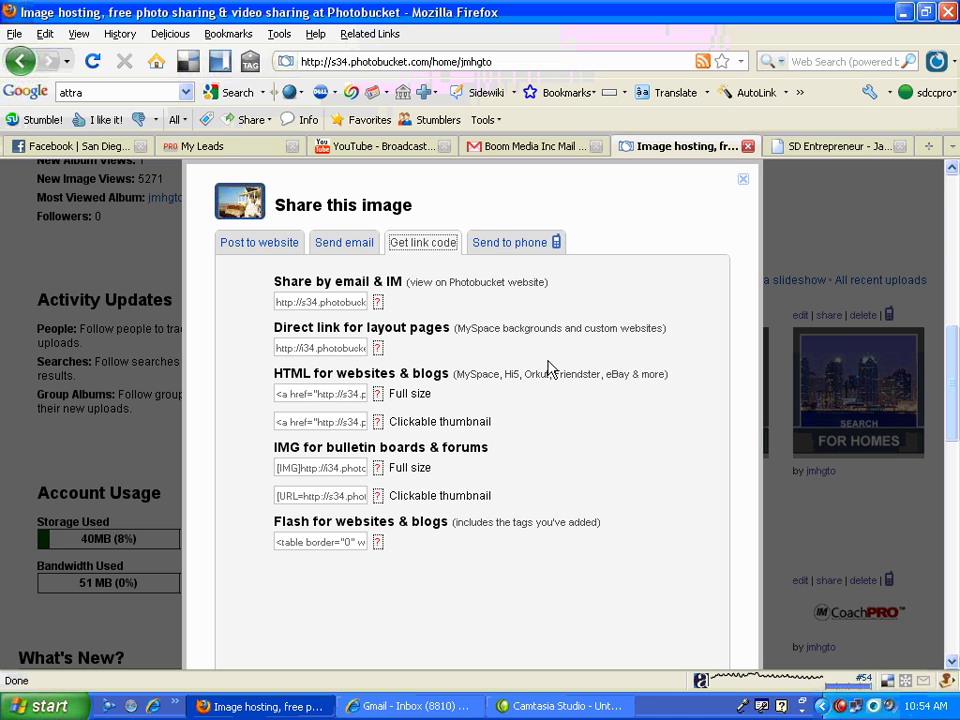
click(112, 148)
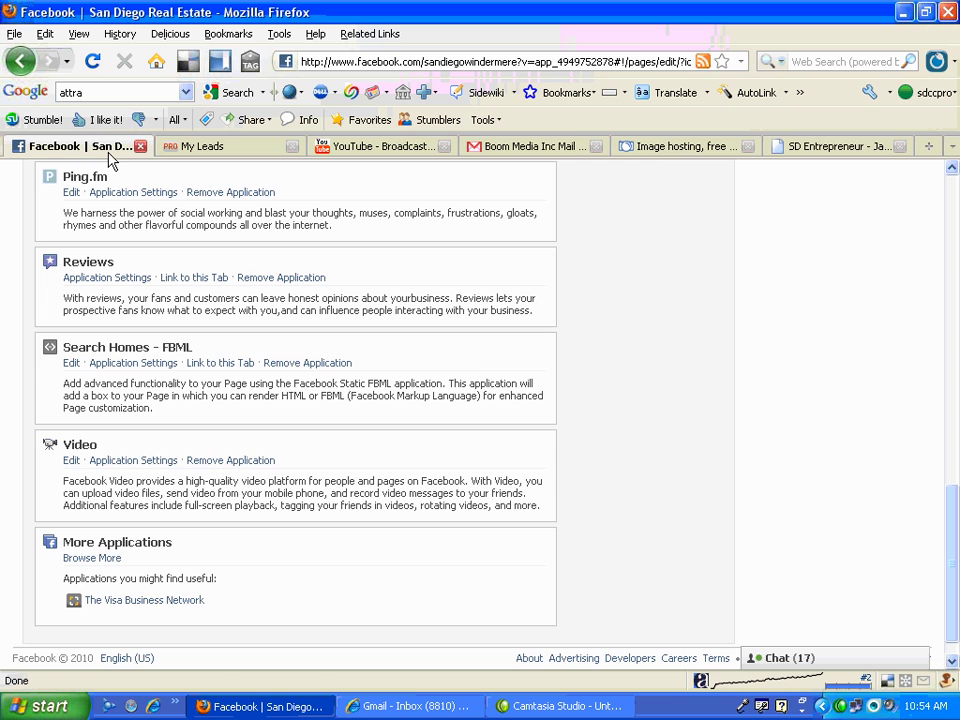
Step: Edit the Search Homes - FBML code, clearing the first link's search URL, and save changes
click(71, 364)
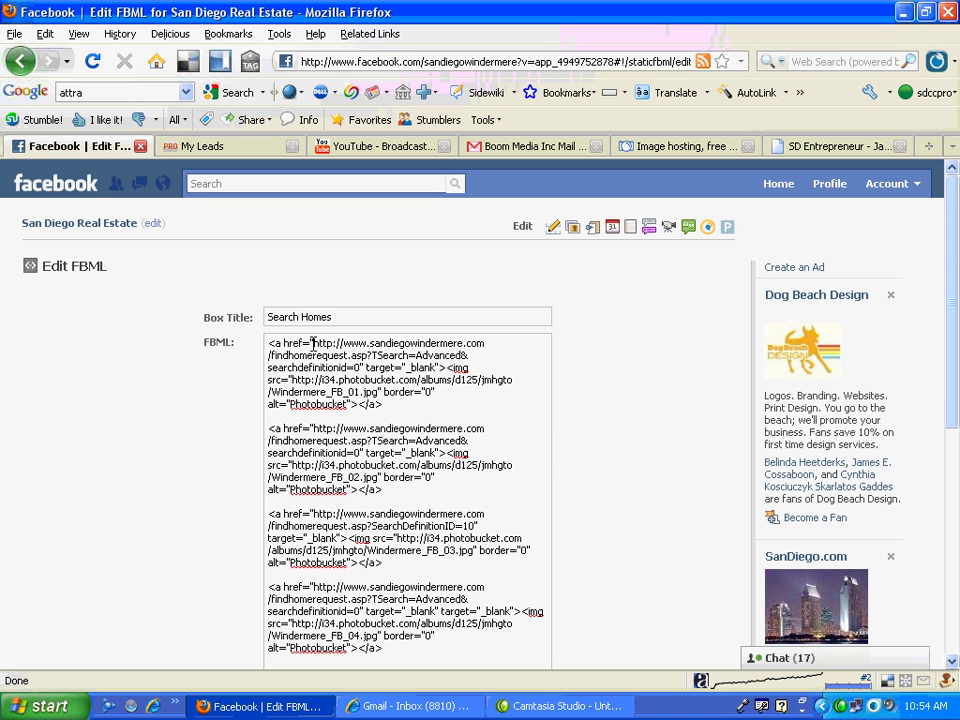
drag(313, 343, 432, 368)
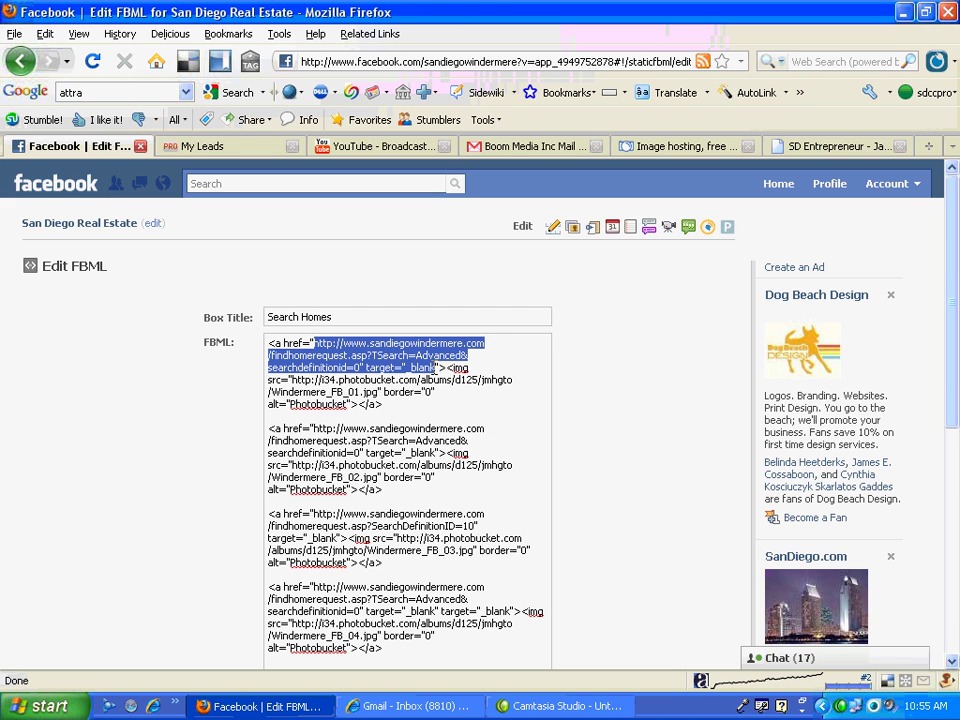
click(430, 358)
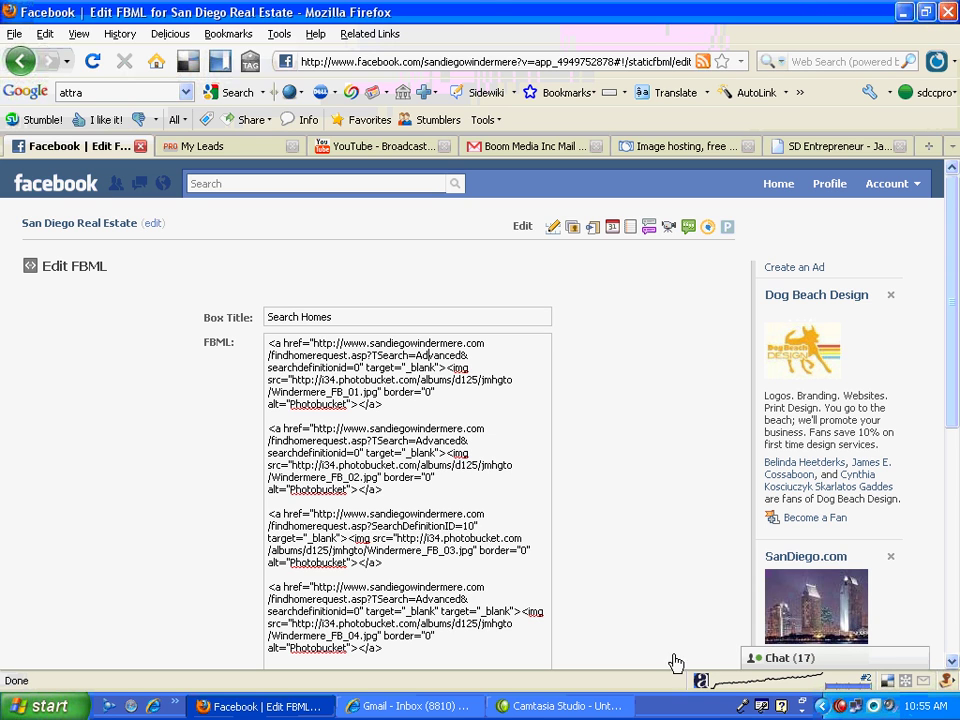
scroll(955, 437, down, 1)
scroll(955, 437, down, 2)
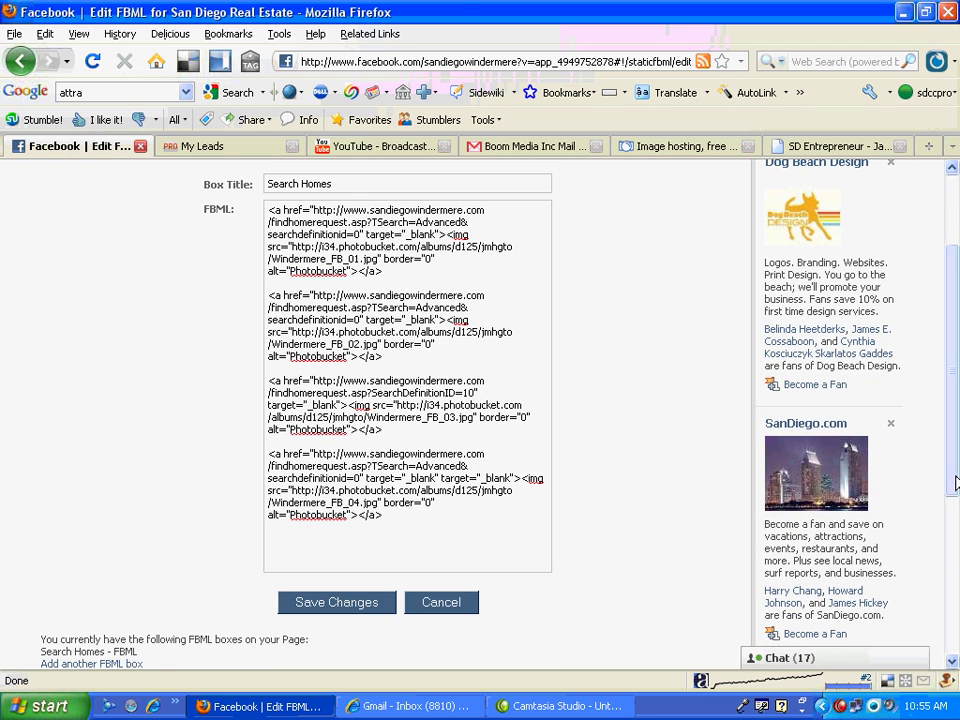
click(342, 604)
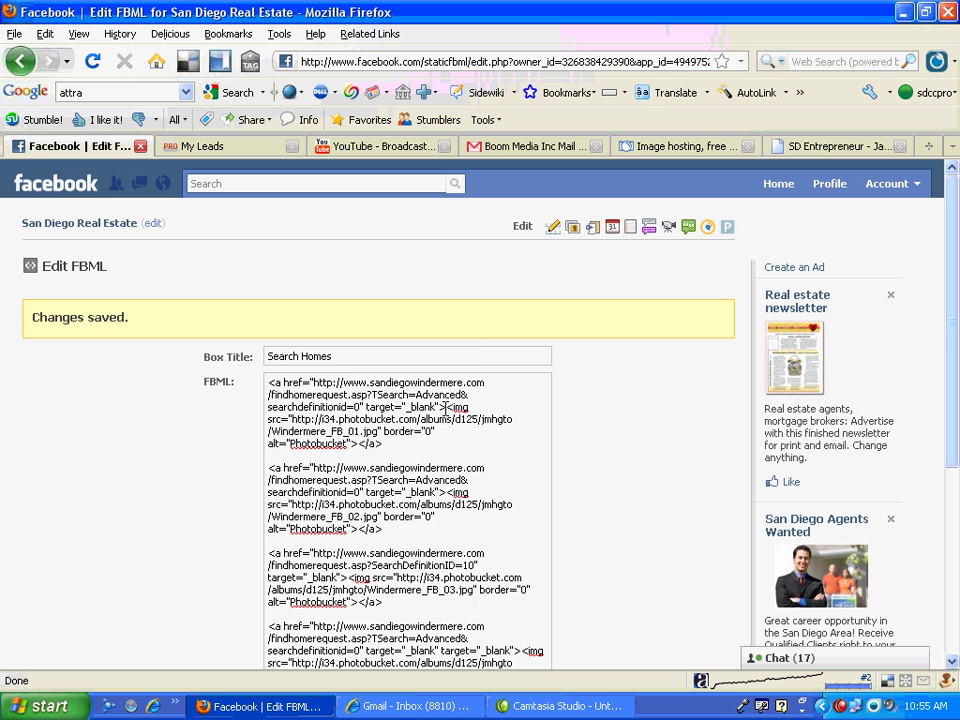
Step: Go to the page's Boxes tab and scroll down to the Search Homes box
click(117, 225)
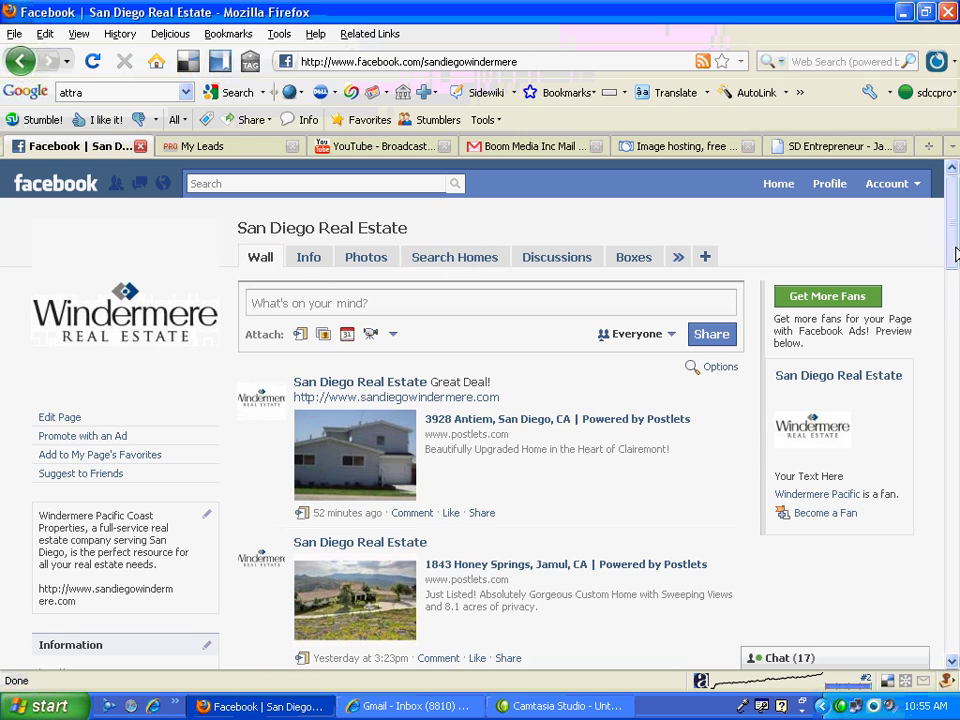
drag(955, 255, 955, 190)
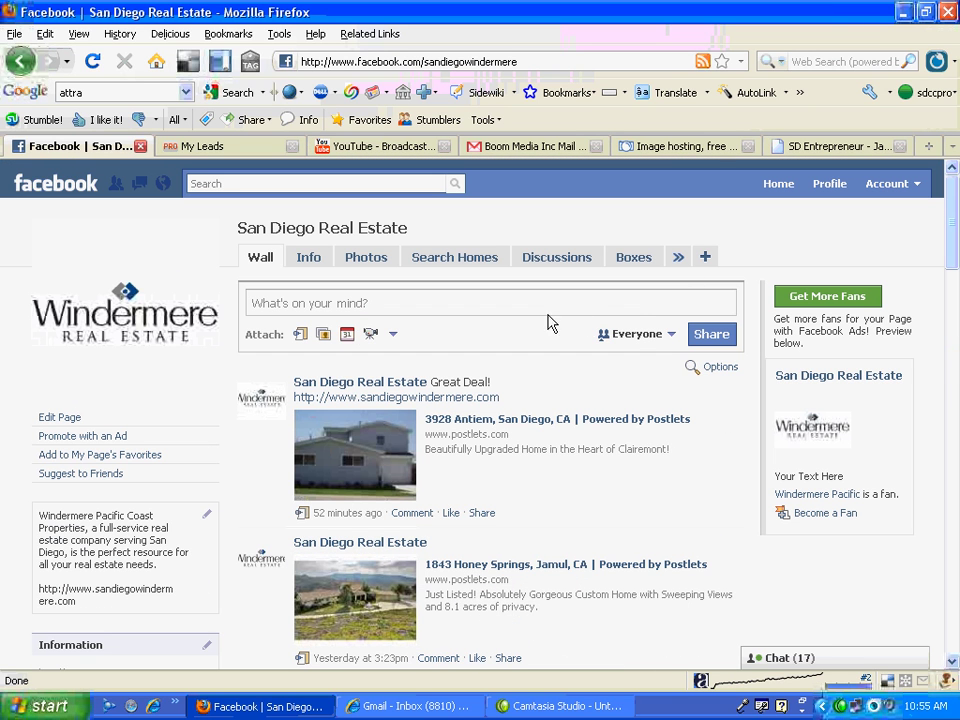
click(637, 261)
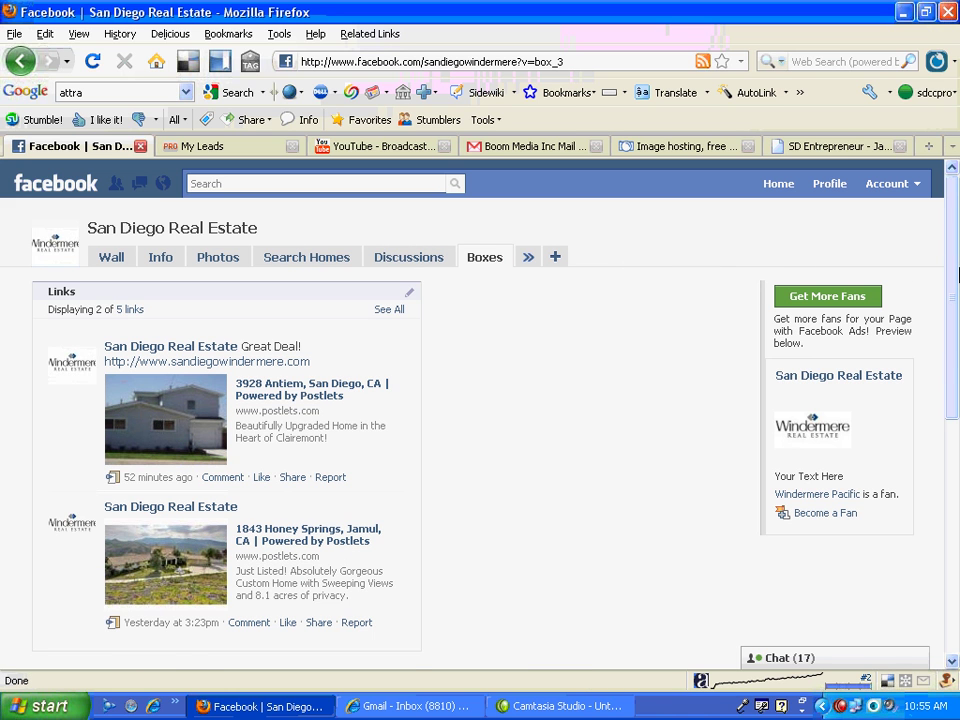
drag(953, 264, 955, 283)
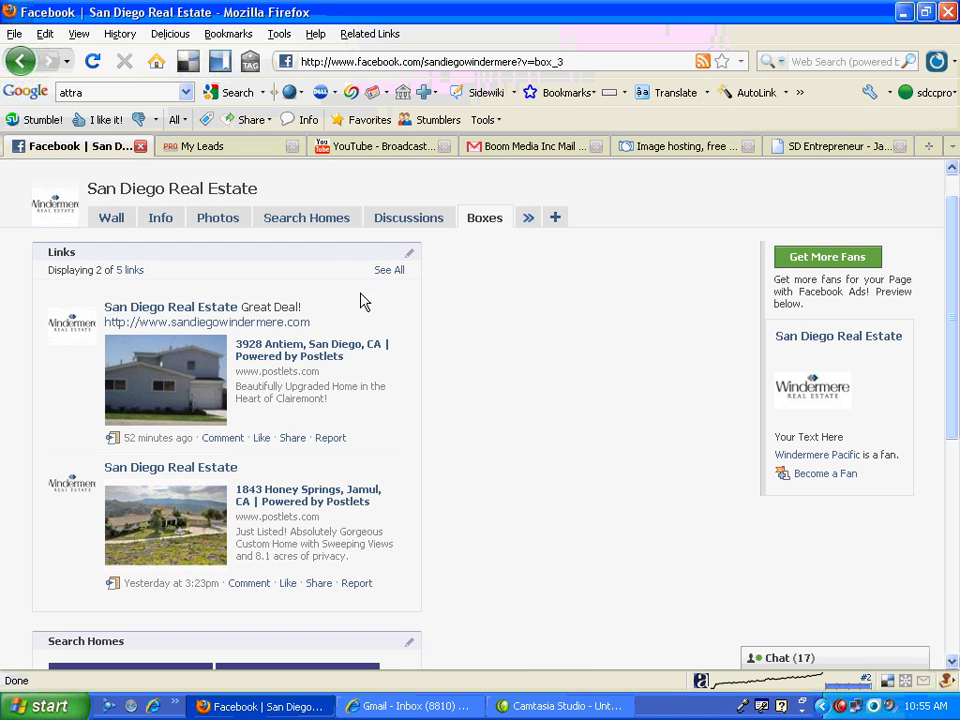
scroll(957, 383, down, 2)
drag(957, 383, 949, 544)
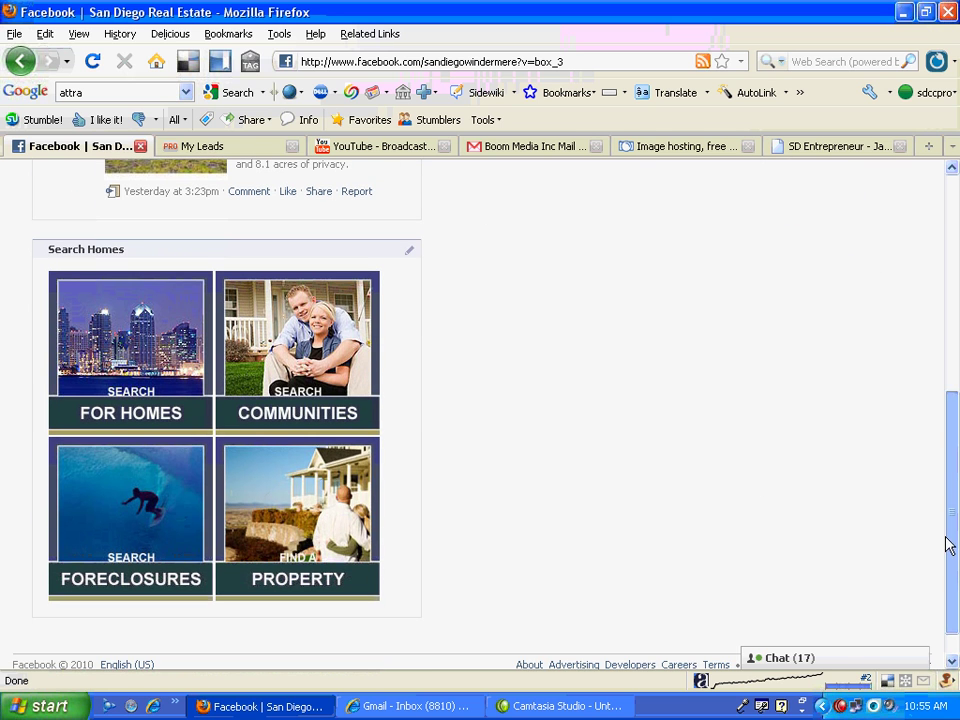
Step: Move the Search Homes box to the Wall tab and view it there
click(409, 256)
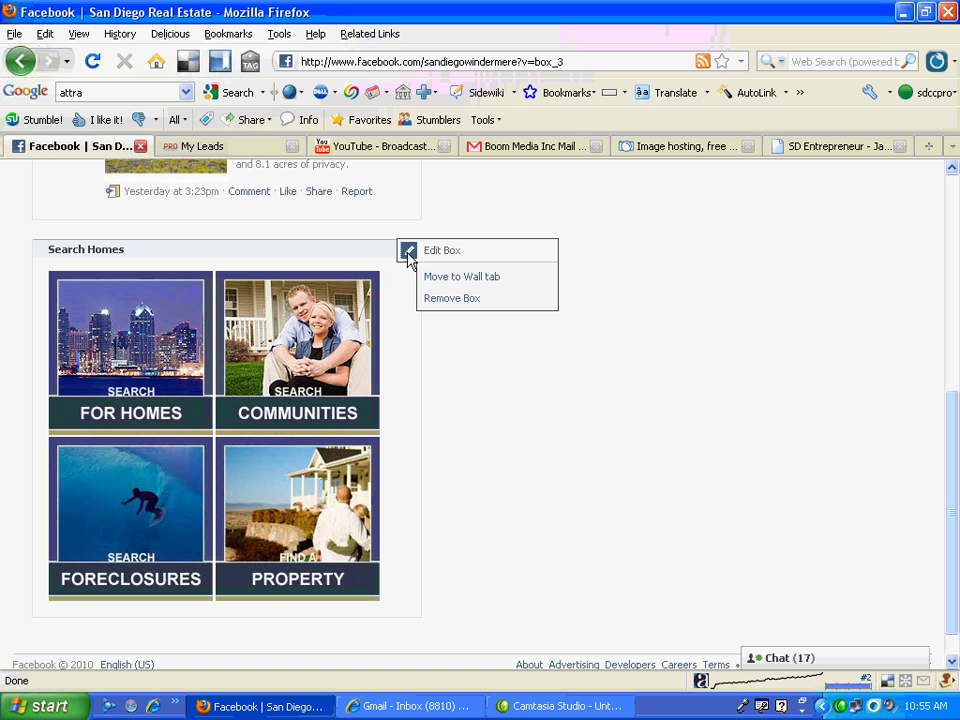
click(455, 287)
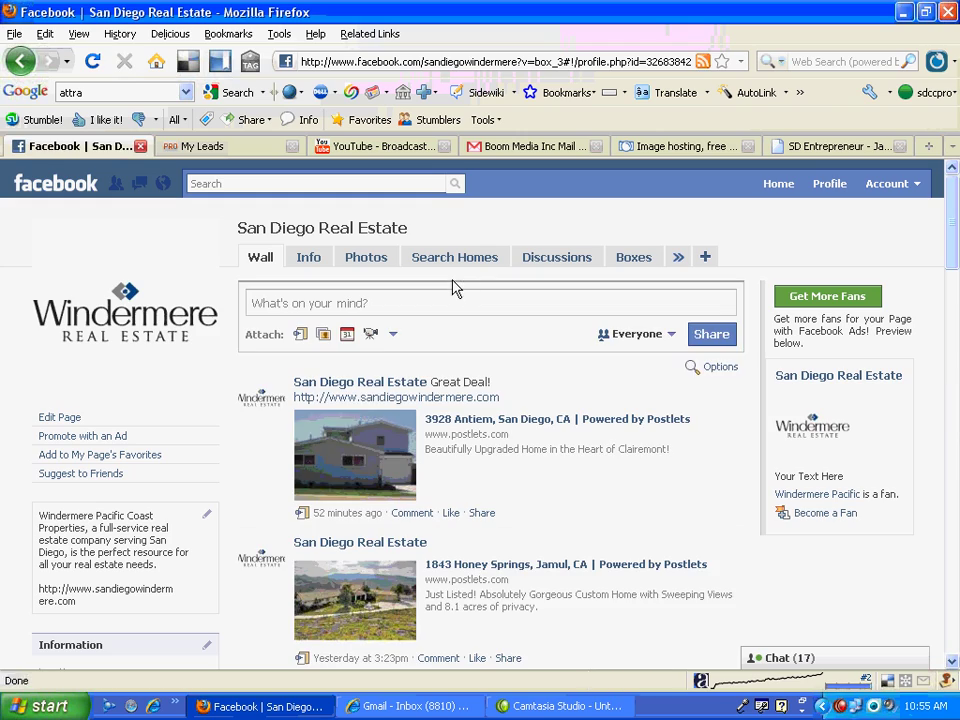
drag(953, 225, 956, 410)
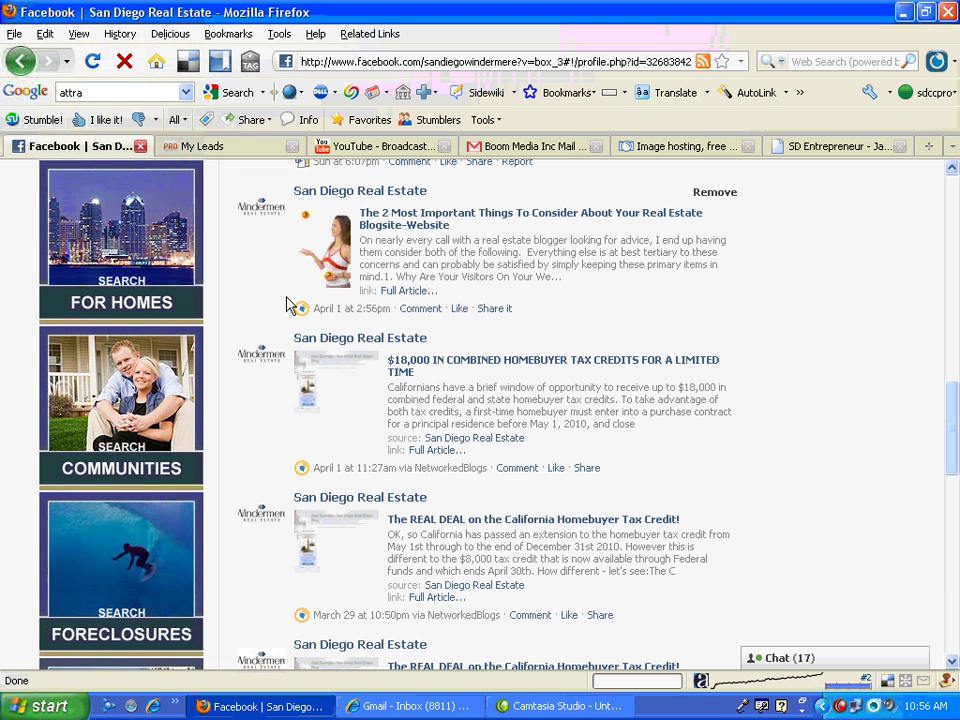
Step: Open Windermere's property search from the Search For Homes tile, then return to Facebook
click(107, 248)
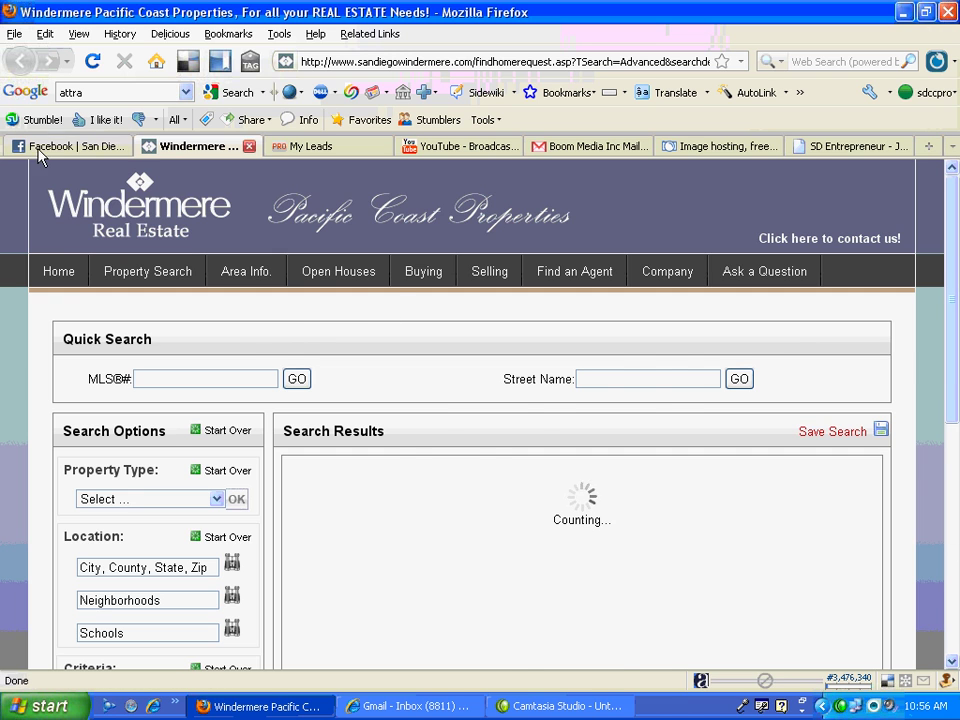
click(57, 150)
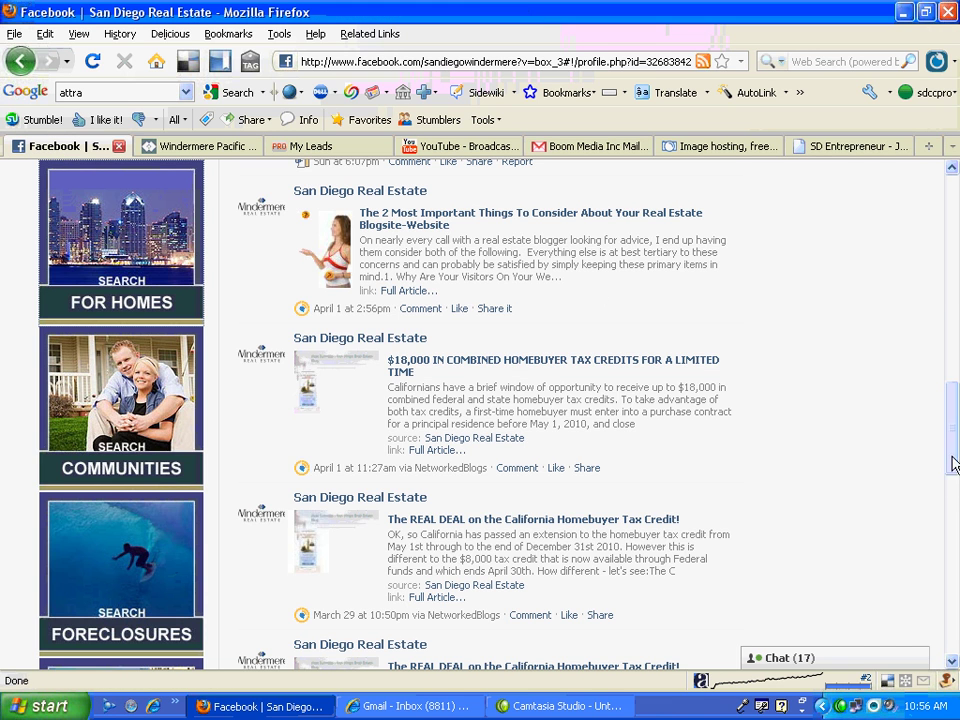
Step: Log out of the Windermere Pacific Facebook account
drag(952, 459, 957, 228)
click(900, 184)
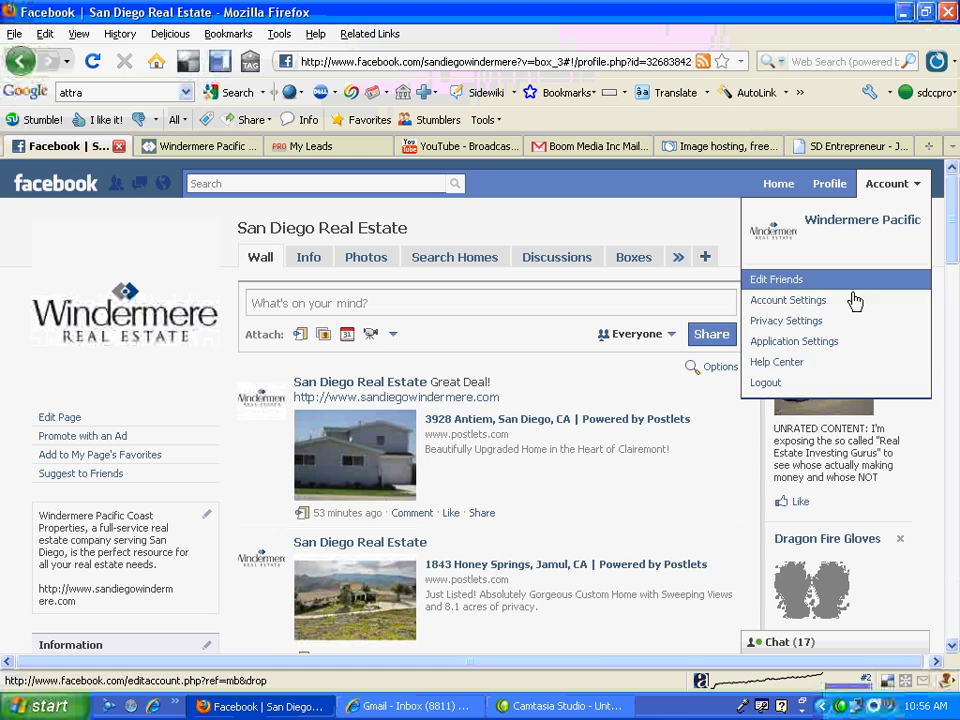
click(785, 383)
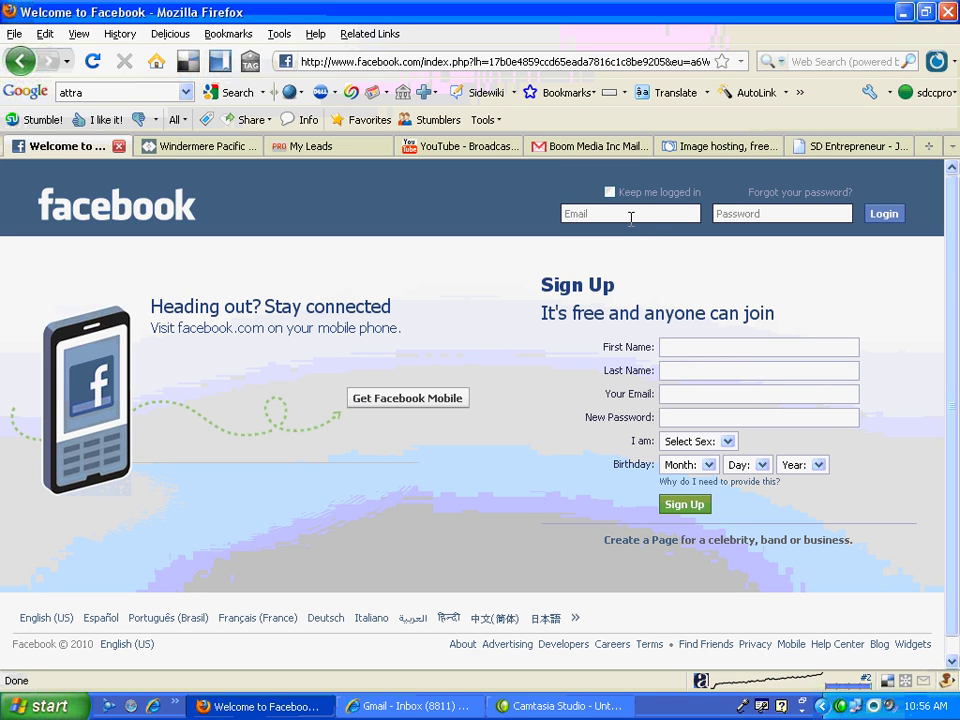
Step: Log in with a different account's e-mail and password
click(622, 215)
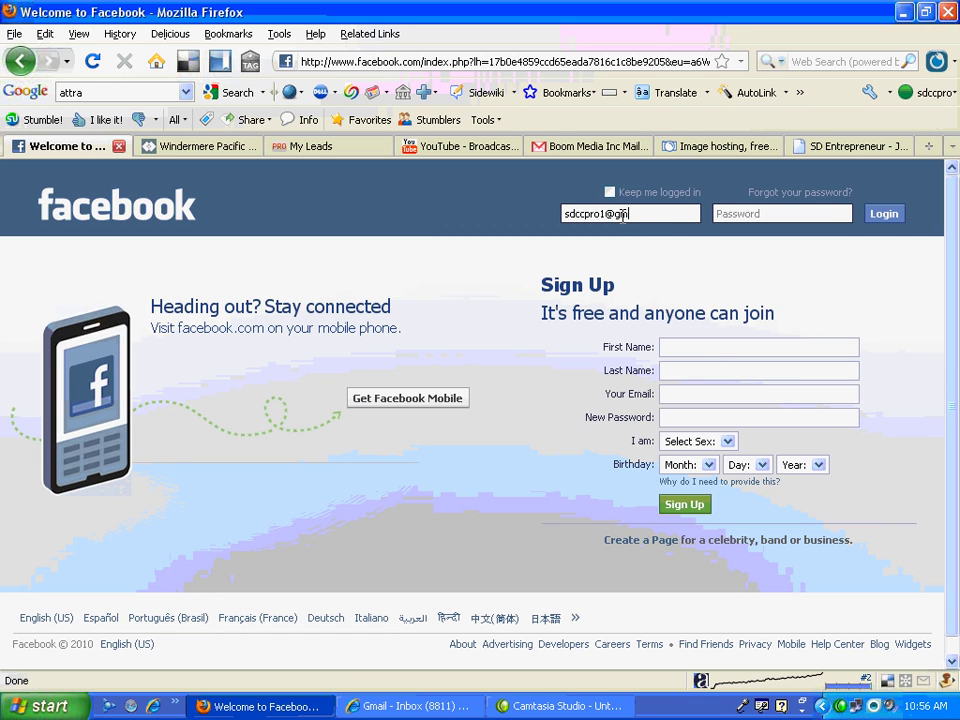
key(Tab)
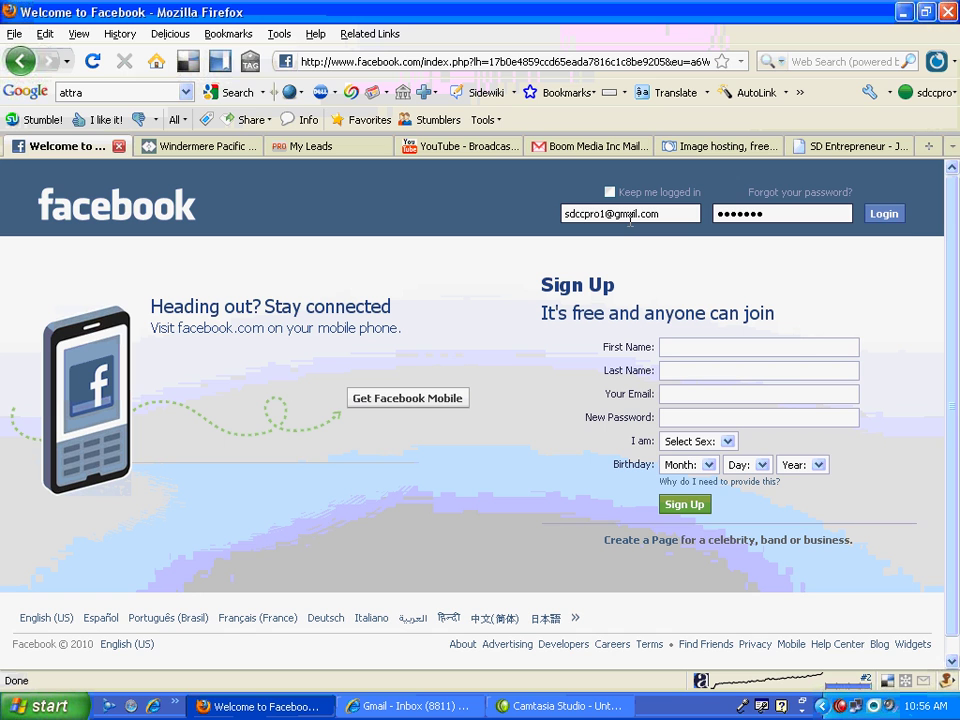
click(896, 218)
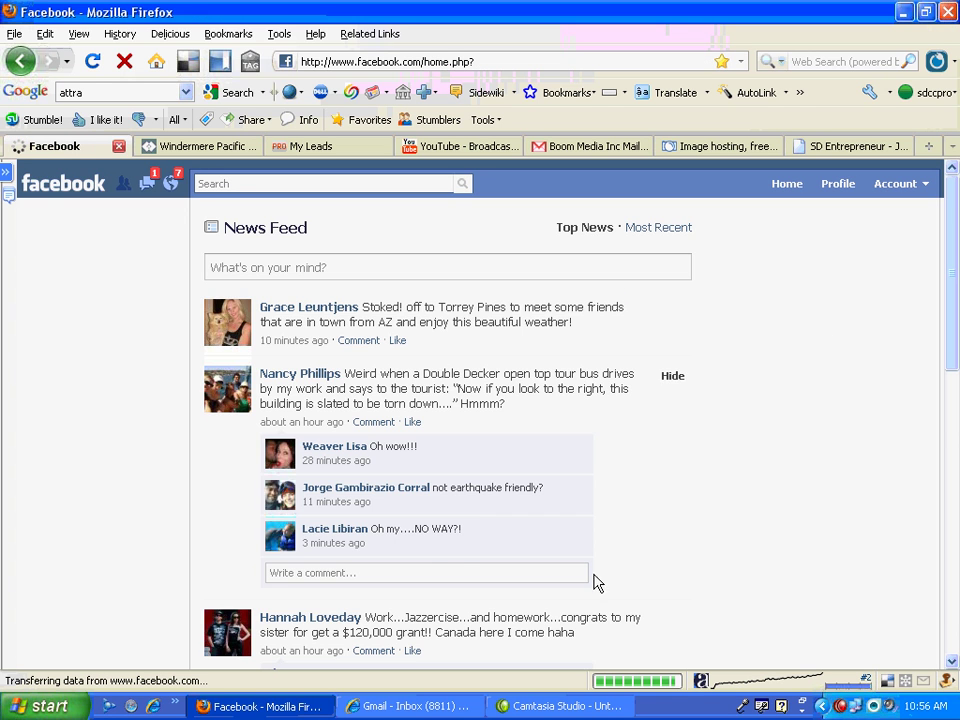
Step: List this account's administered pages under Ads and Pages and open the SD Entrepreneur page
click(786, 186)
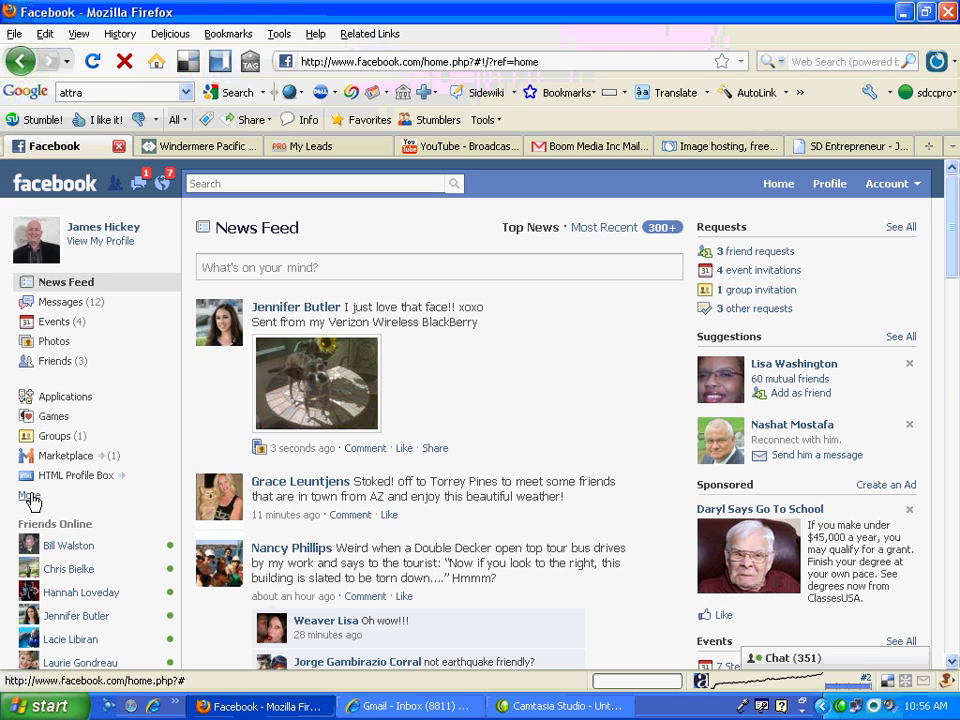
click(30, 497)
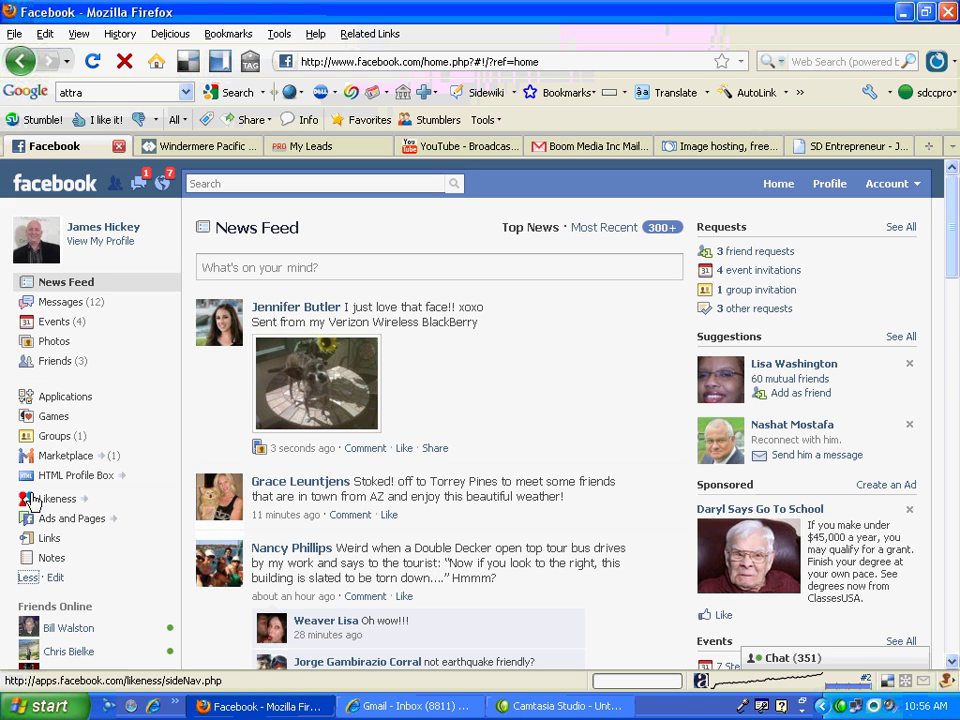
click(87, 520)
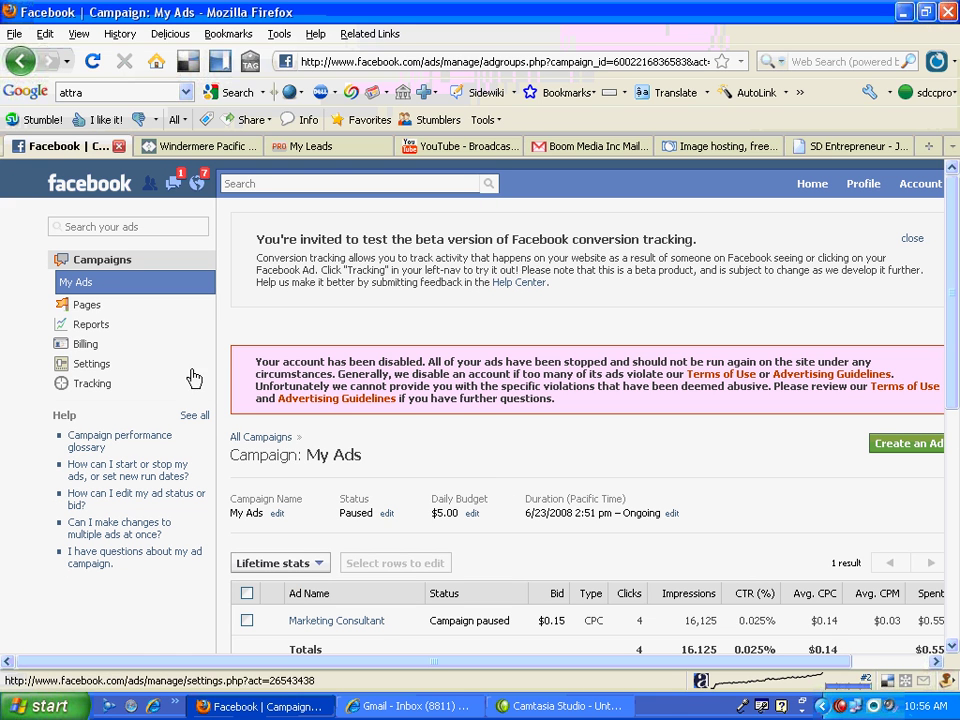
click(88, 306)
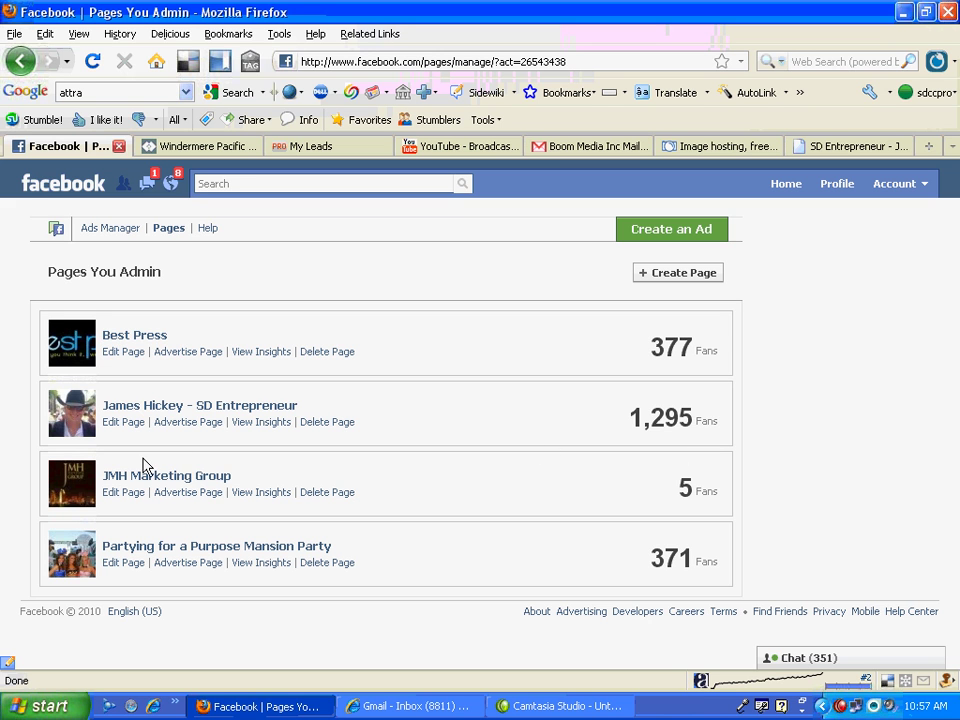
click(153, 410)
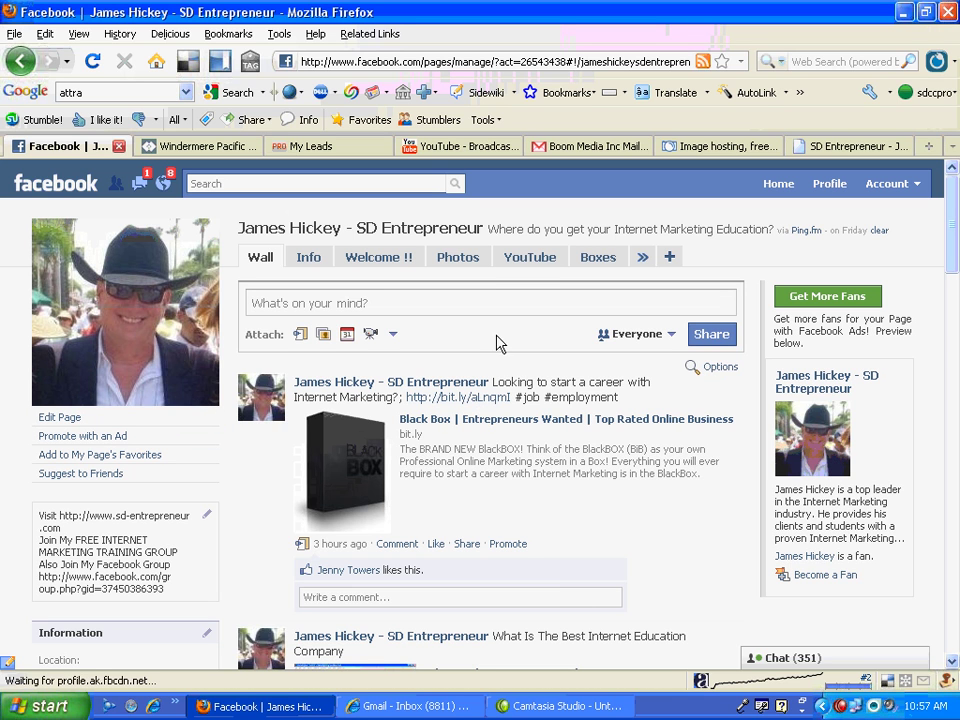
Step: Show the SD Entrepreneur Welcome !! tab with its Become a Fan banner and name/e-mail lead form
click(378, 258)
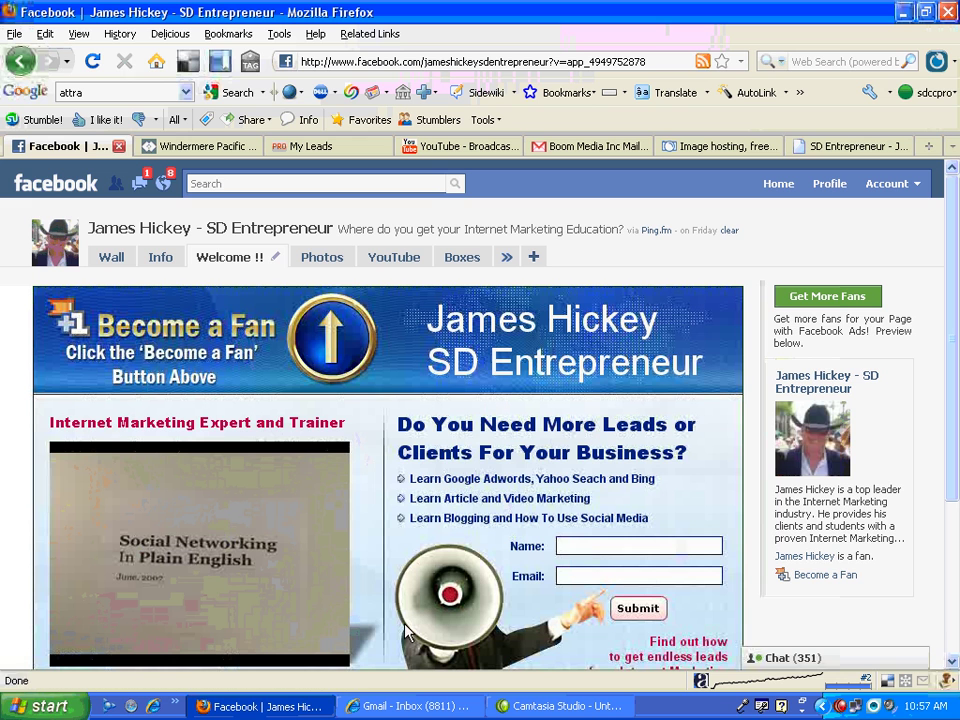
mouse_move(954, 333)
mouse_down()
mouse_move(954, 455)
mouse_move(955, 313)
mouse_up()
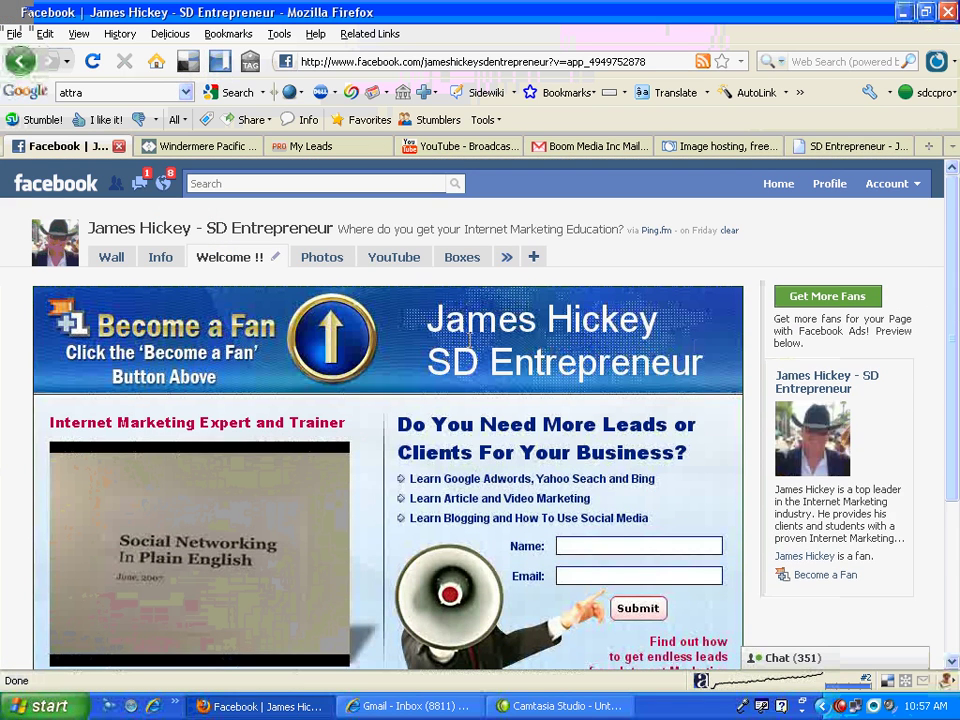
Step: Browse the YouTube tab's videos, led by Marketing Event For Serious Entrepreneurs, ending at the top
click(380, 262)
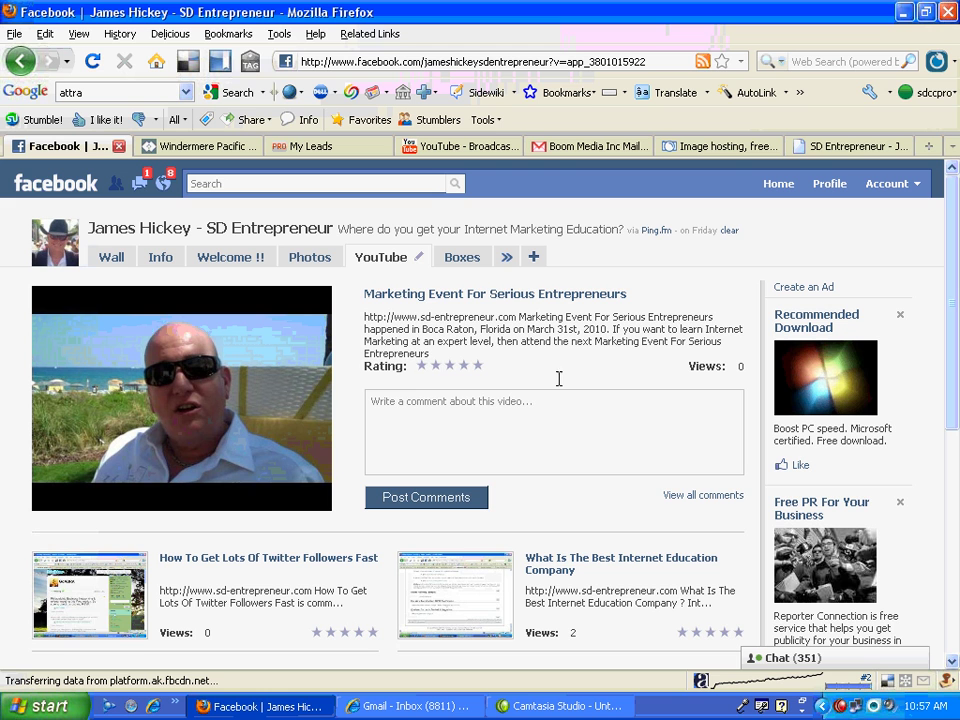
scroll(956, 410, down, 4)
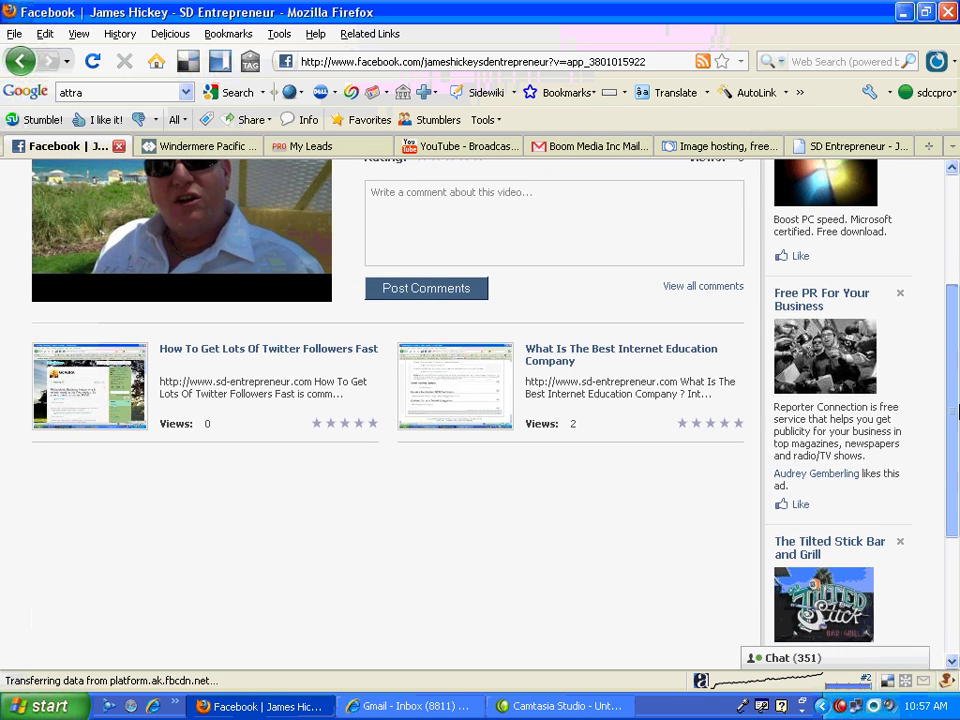
scroll(956, 410, up, 3)
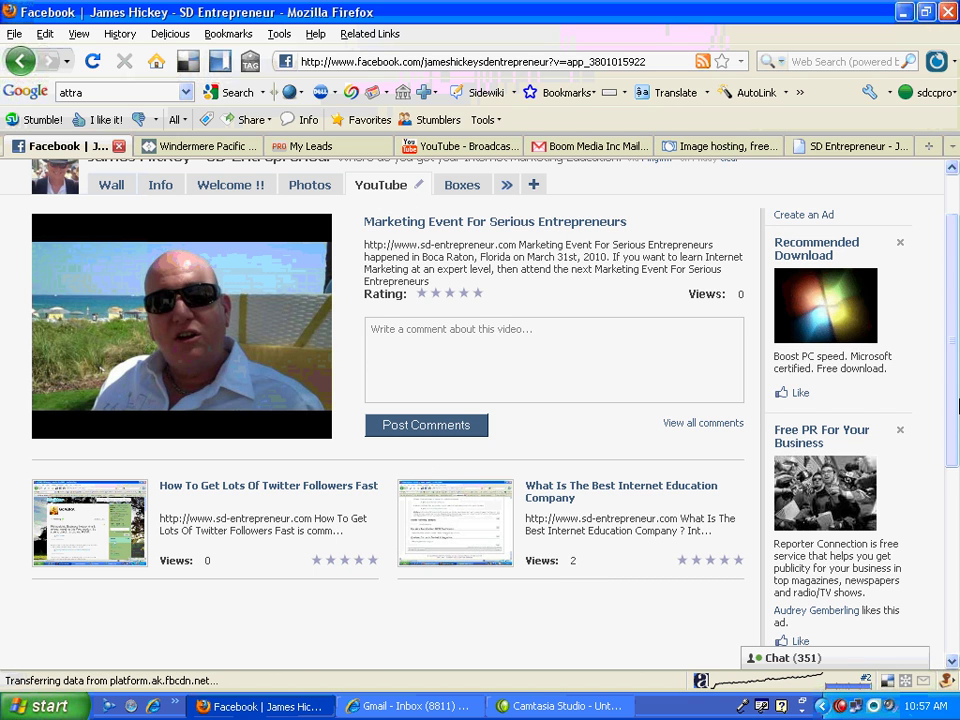
scroll(957, 403, up, 1)
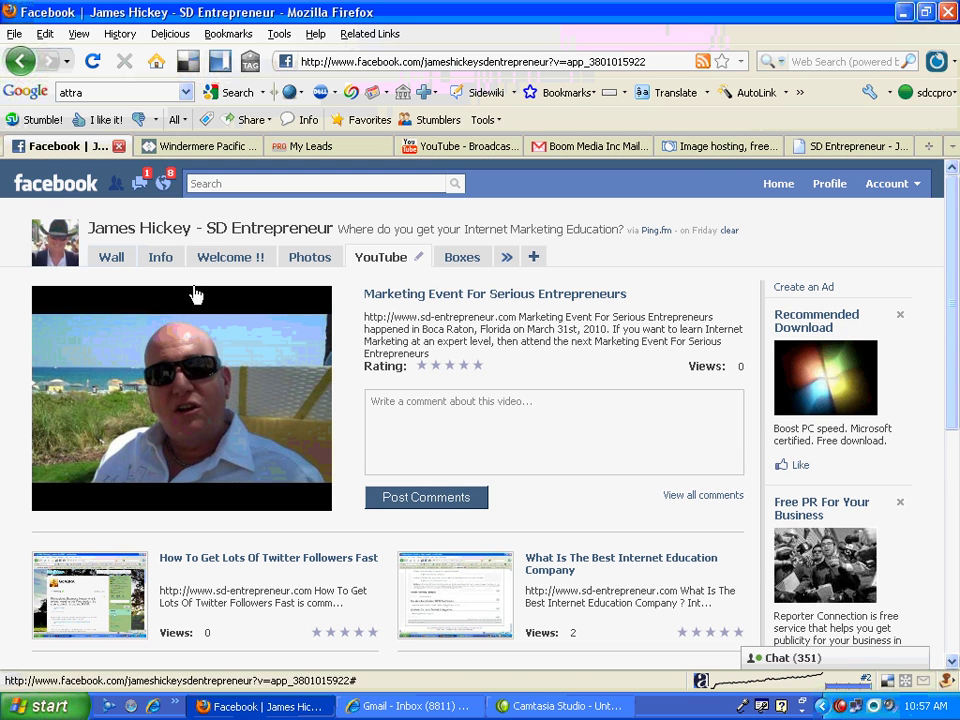
Step: Move the YouTube Video Box from the Boxes tab to the Wall tab, then review the Wall
click(460, 262)
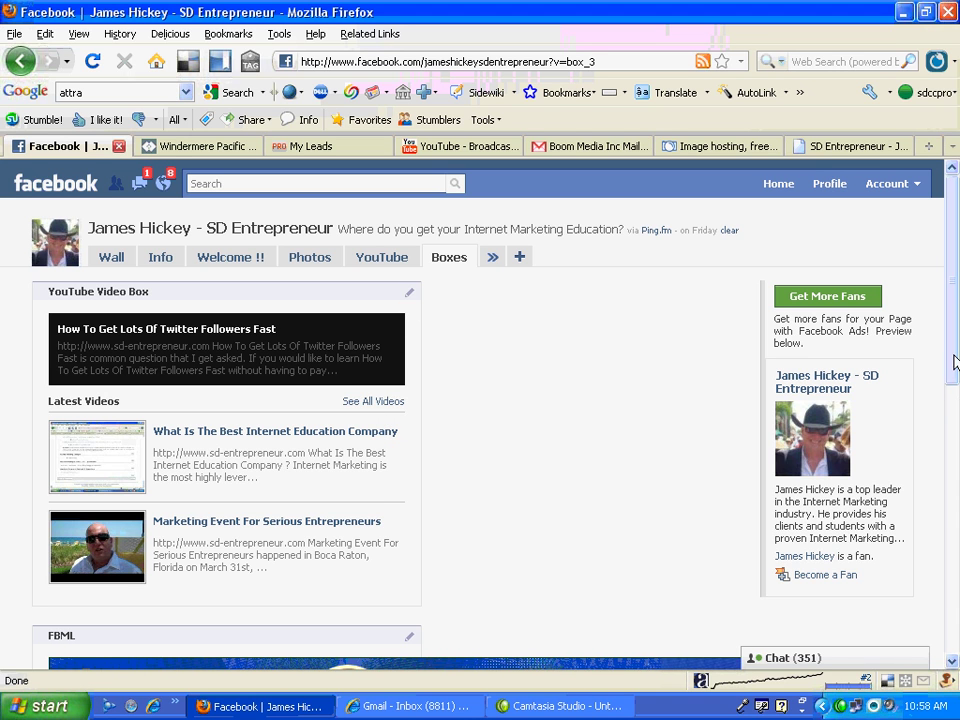
mouse_move(955, 364)
mouse_down()
mouse_move(957, 577)
mouse_move(804, 336)
mouse_up()
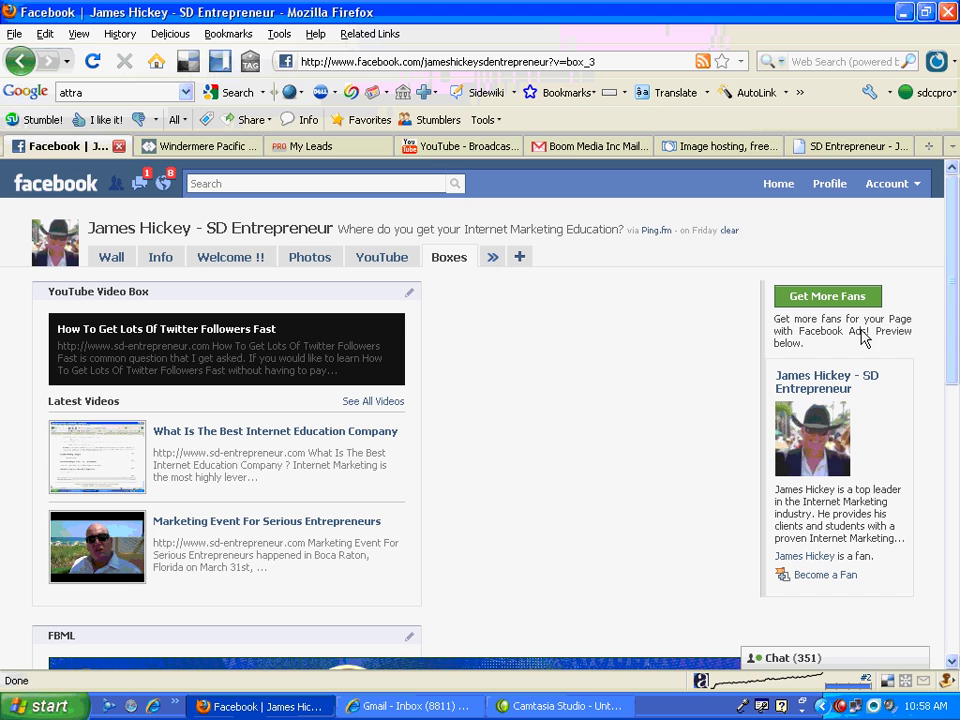
click(409, 297)
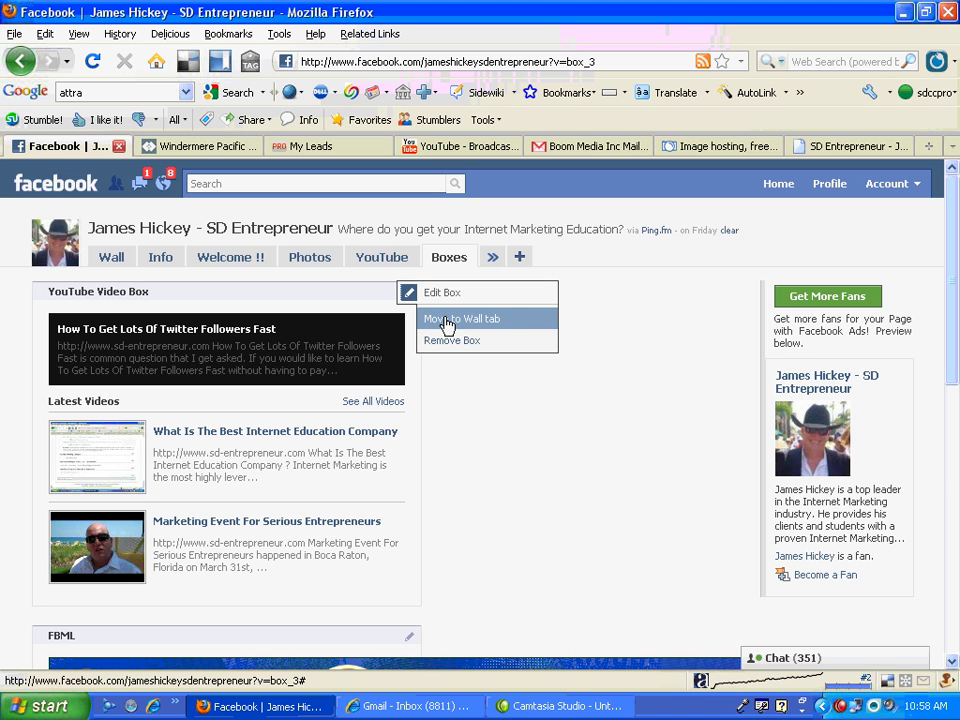
click(446, 320)
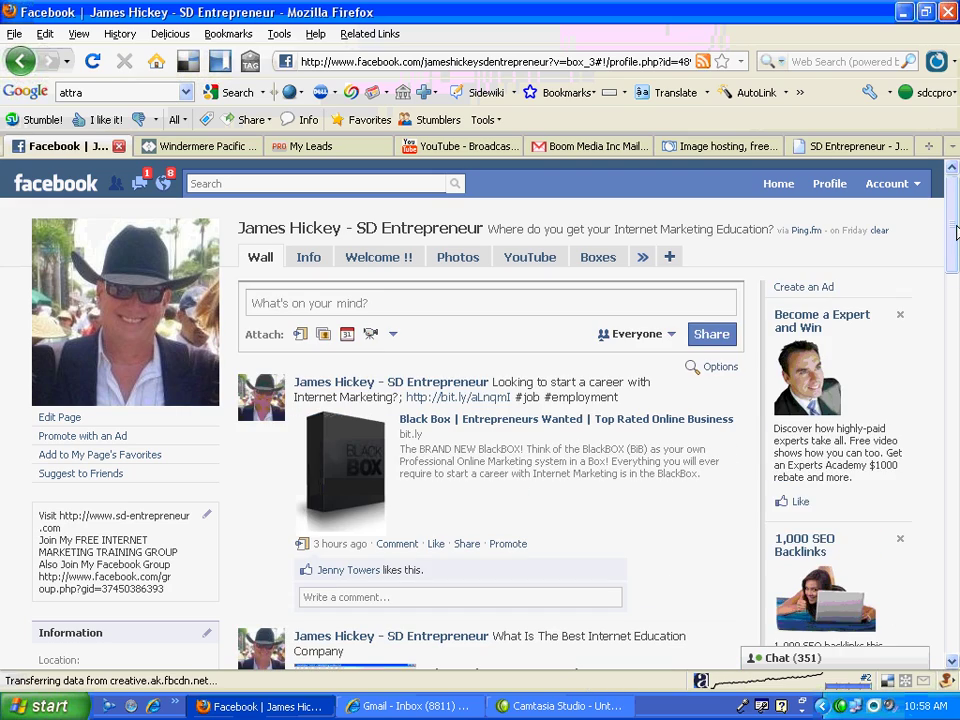
drag(955, 232, 955, 525)
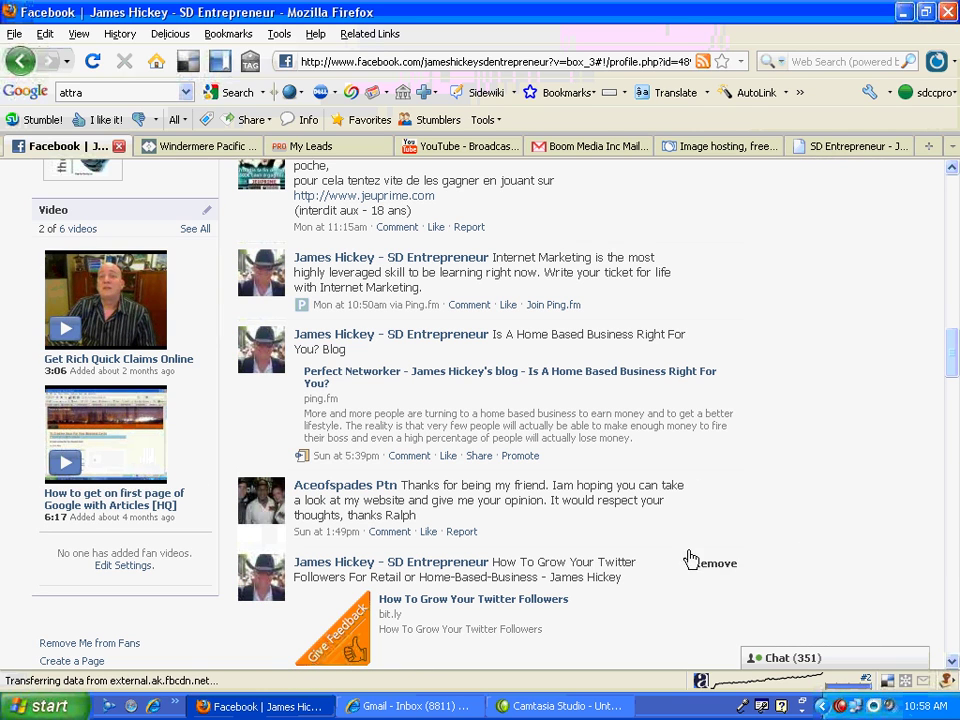
drag(951, 381, 952, 204)
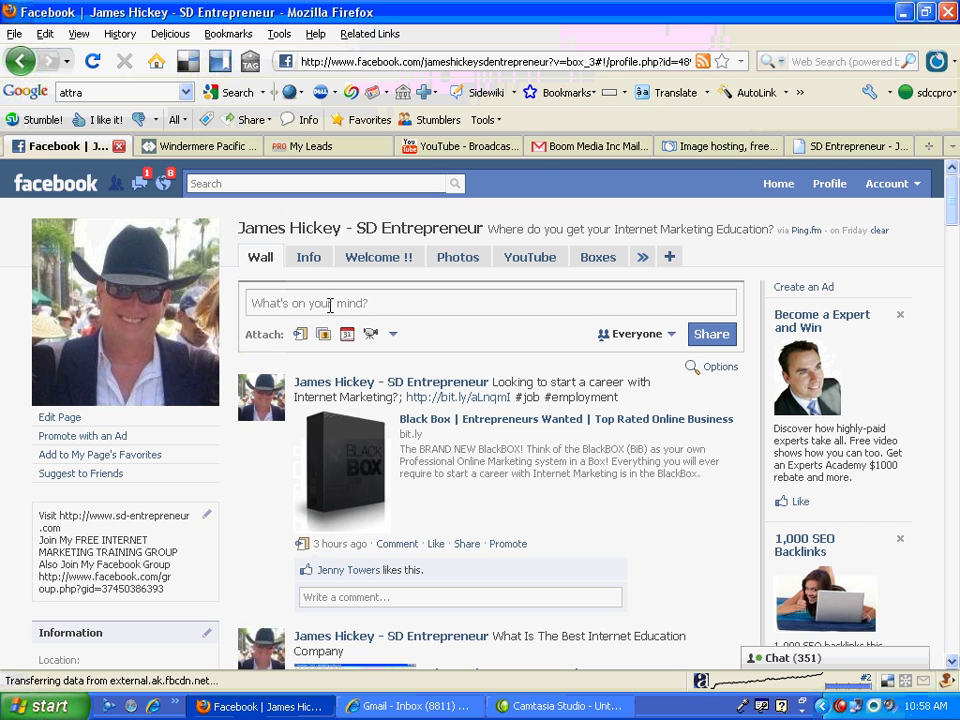
Step: In Edit Page, keep the Wall Settings default view as Posts by Page and Fans and review the Applications list
click(50, 420)
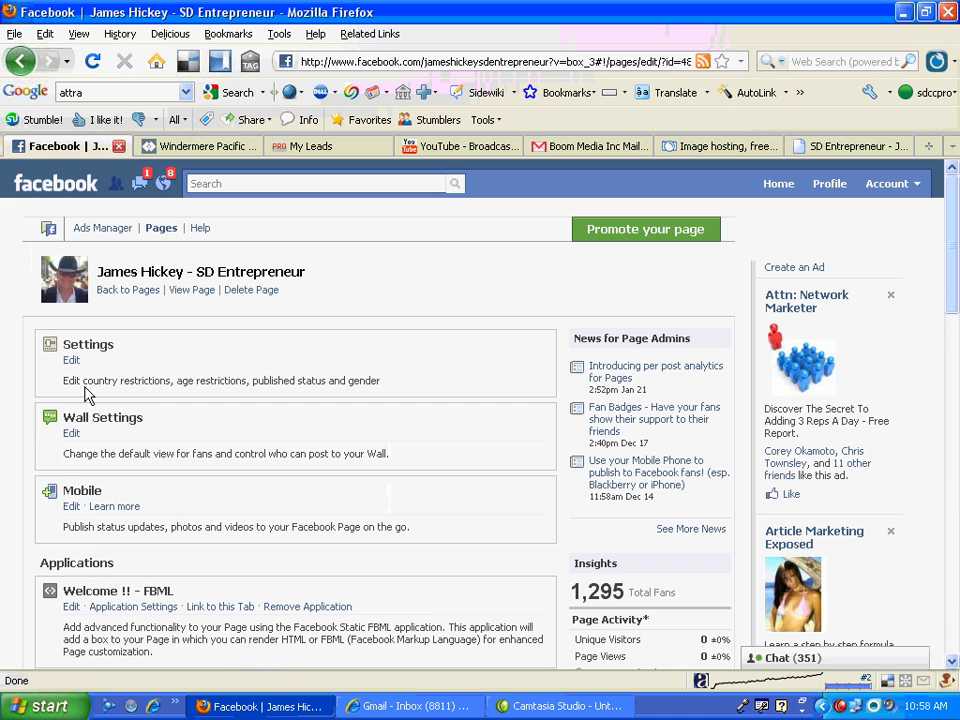
click(71, 434)
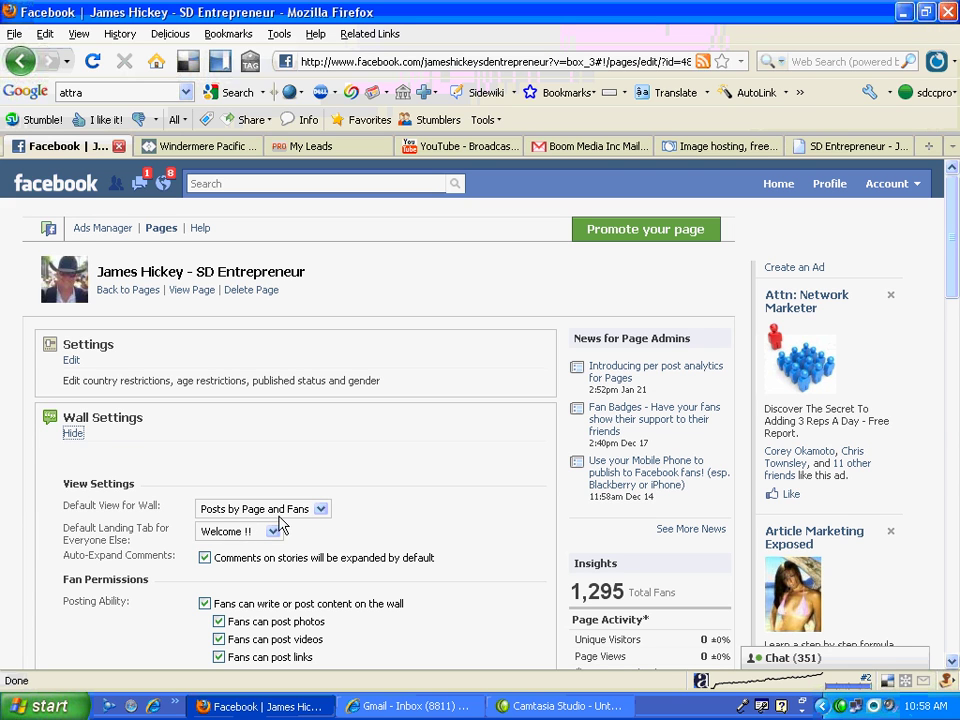
click(322, 510)
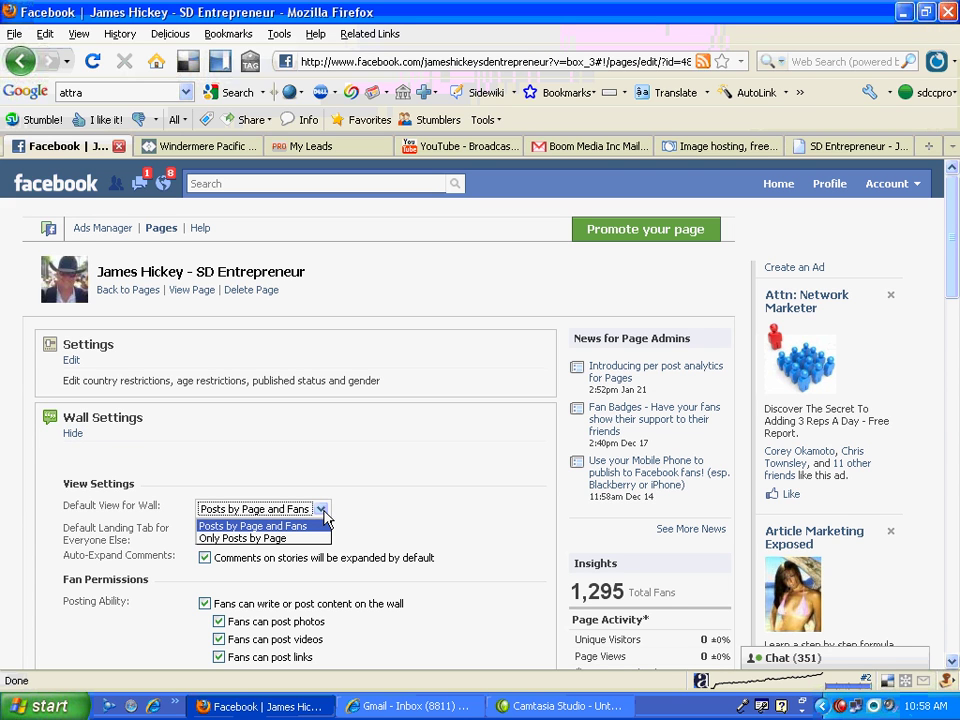
click(311, 512)
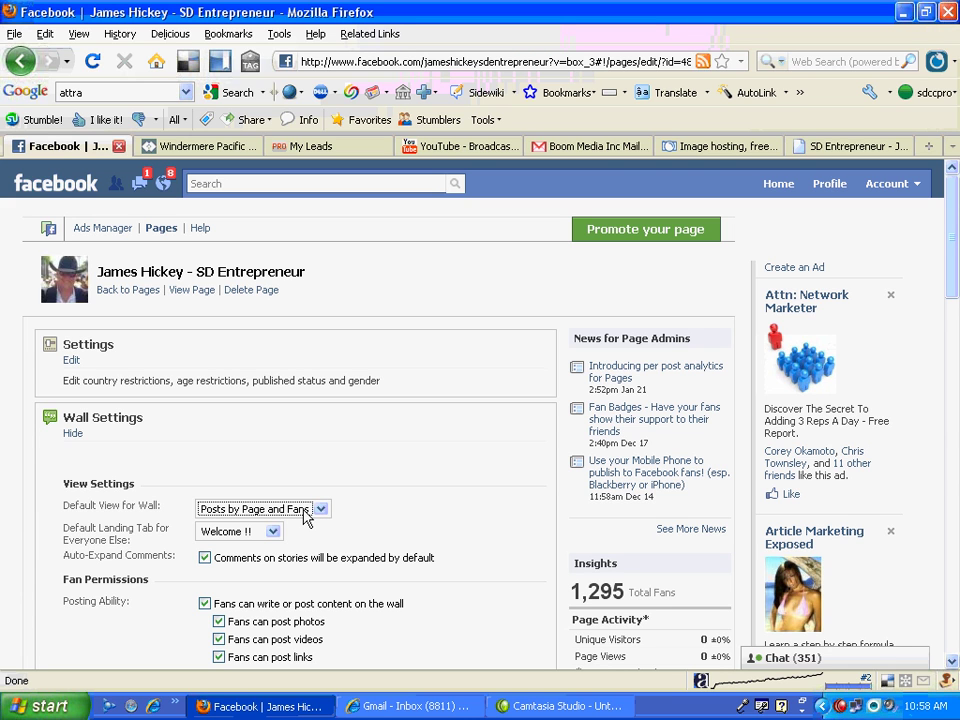
click(322, 511)
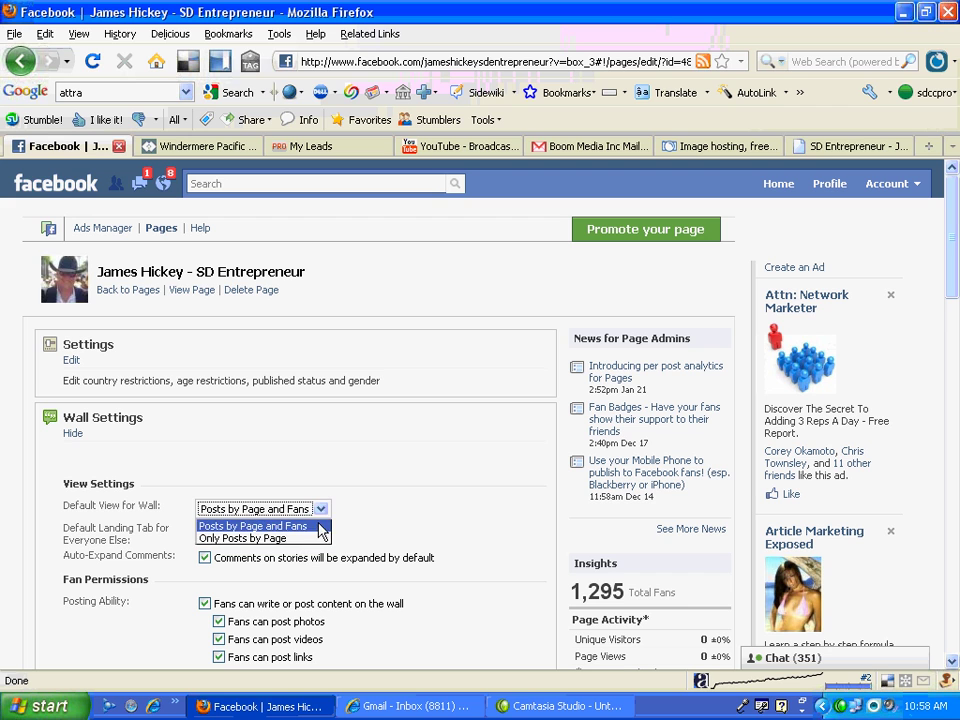
click(320, 524)
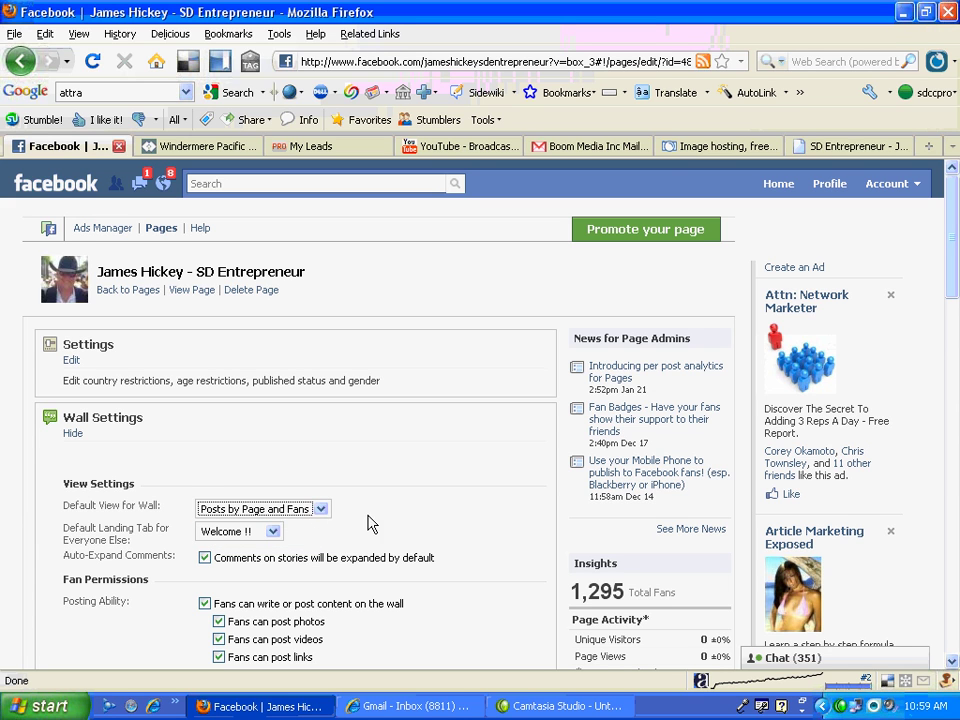
drag(950, 272, 955, 478)
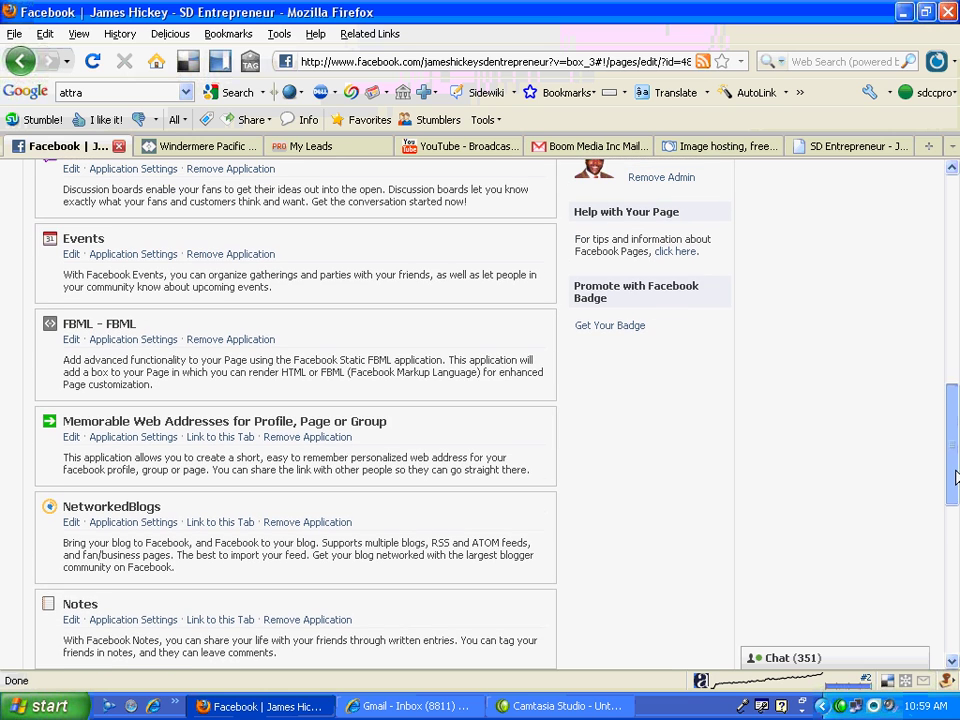
Step: Enable Publish to Wall for Marketing and Online Success Blog and Social Marketing in NetworkedBlogs settings
click(70, 524)
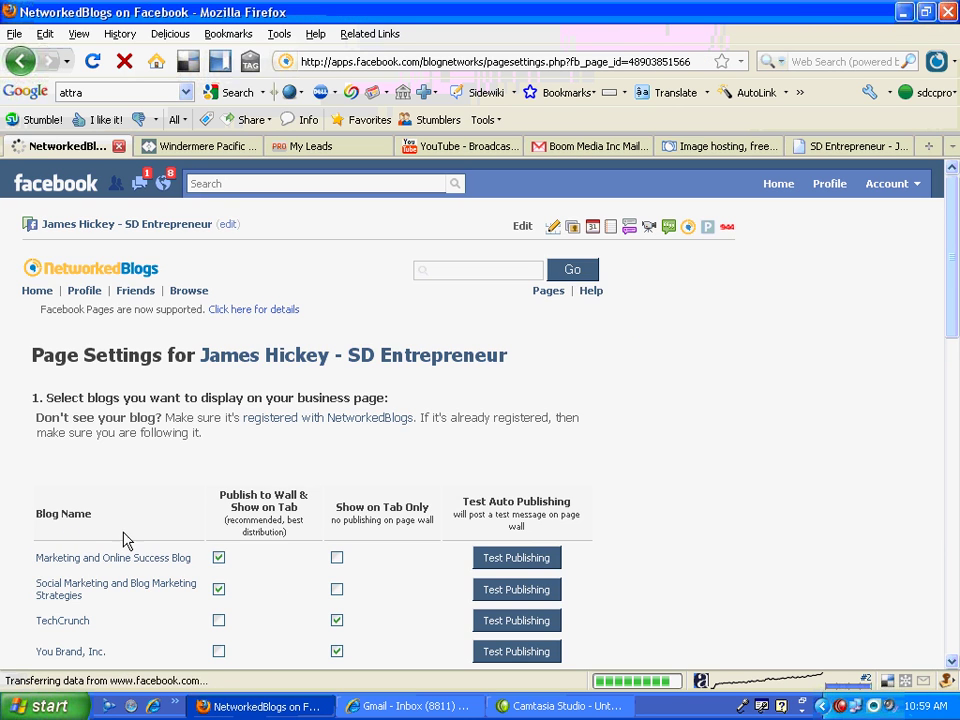
drag(949, 294, 939, 381)
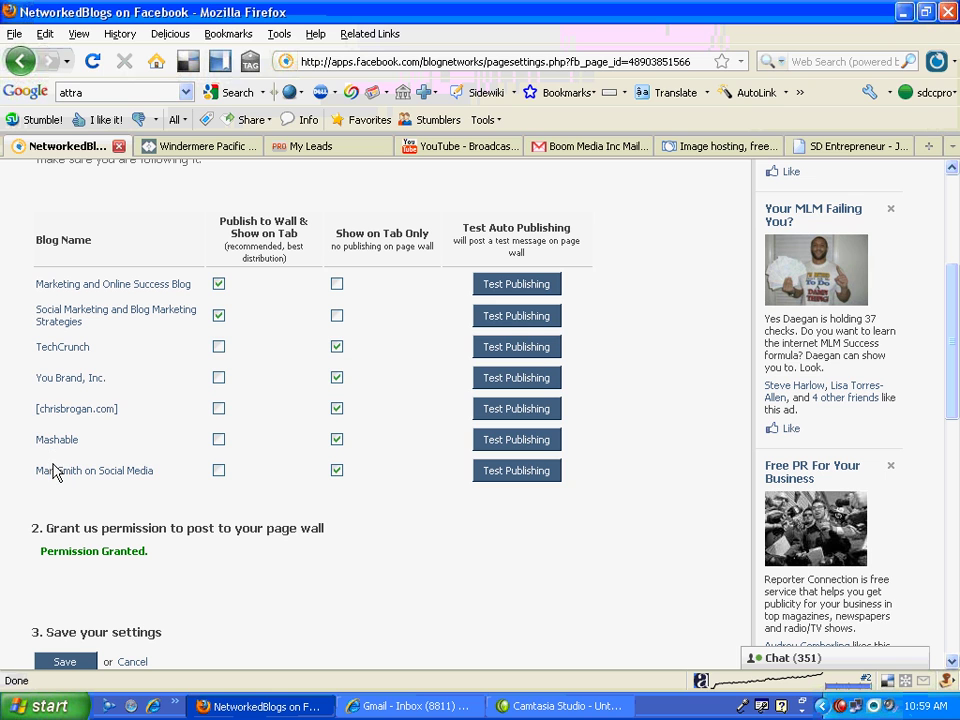
click(218, 315)
click(218, 284)
click(218, 315)
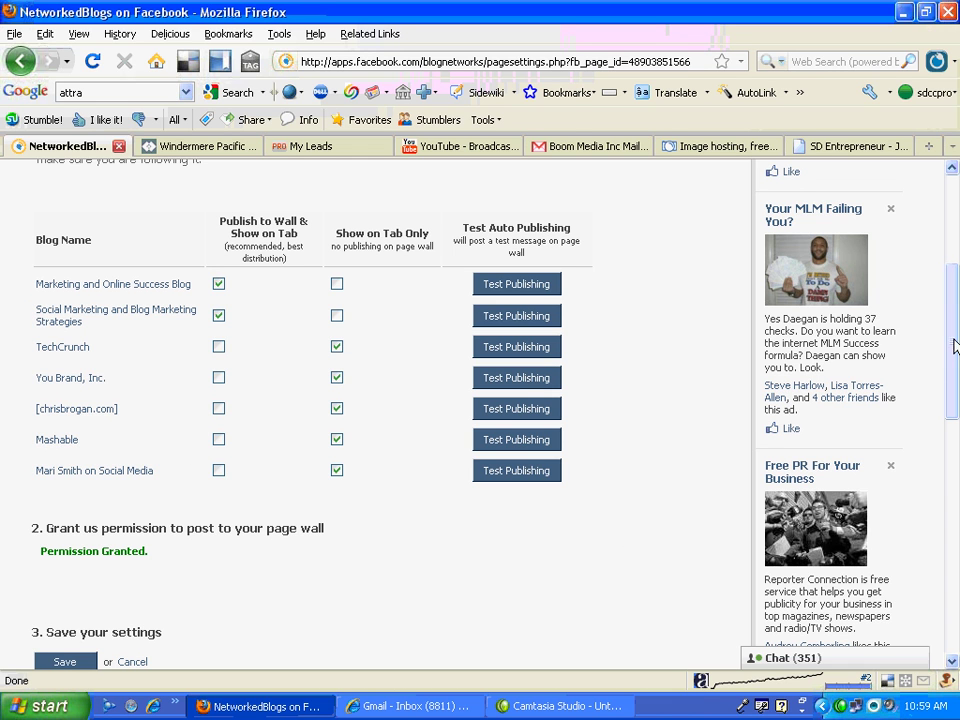
drag(955, 345, 955, 281)
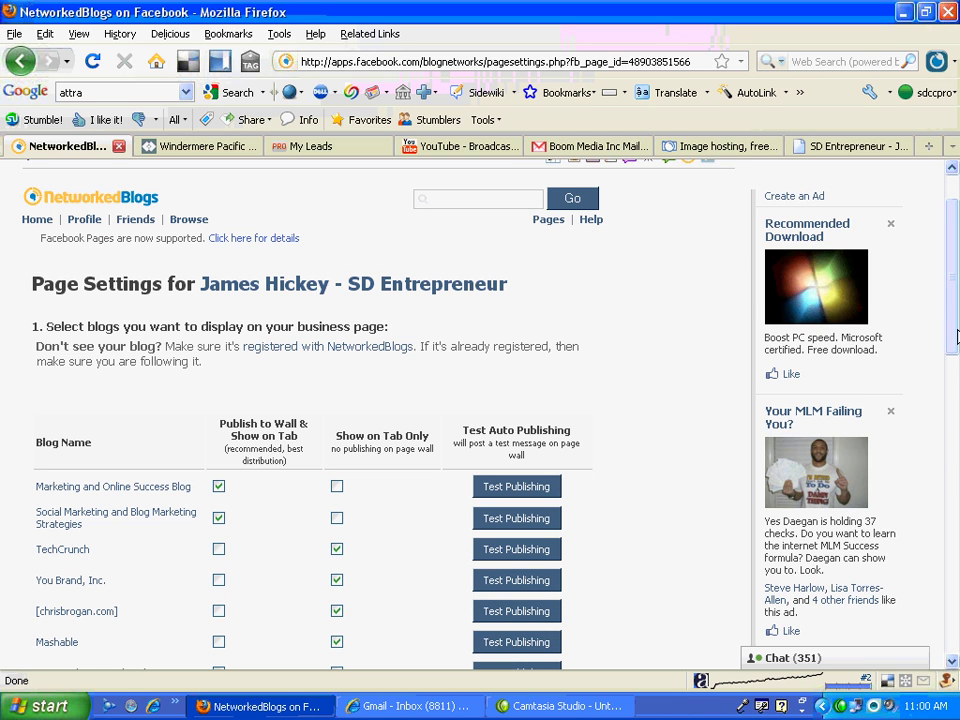
scroll(957, 436, up, 2)
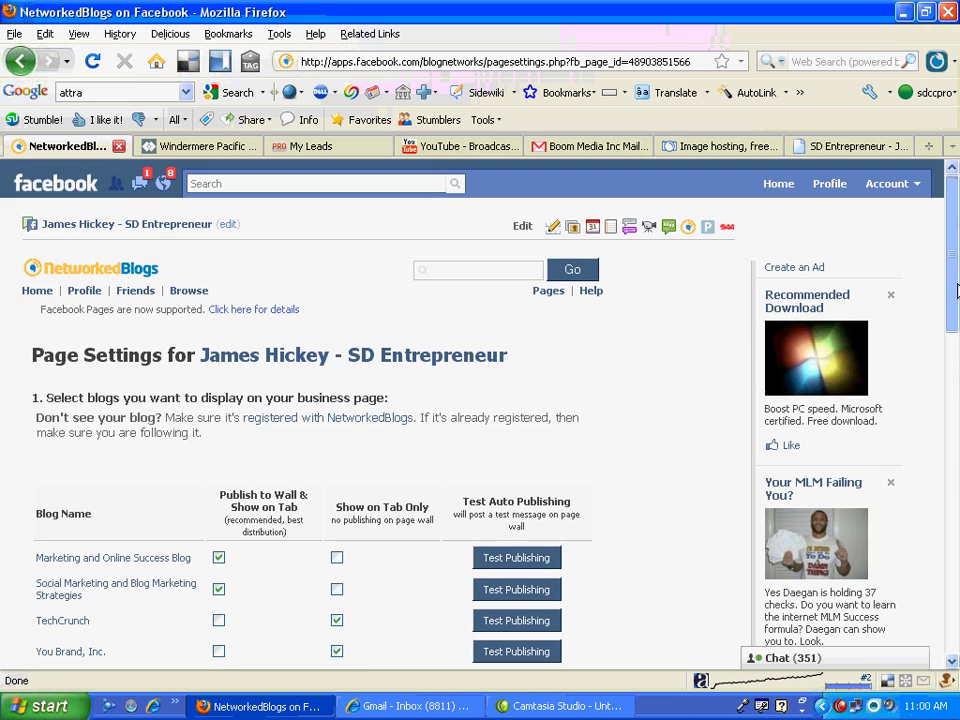
Step: Return from NetworkedBlogs settings to the SD Entrepreneur Wall, headed by the Black Box post
click(177, 227)
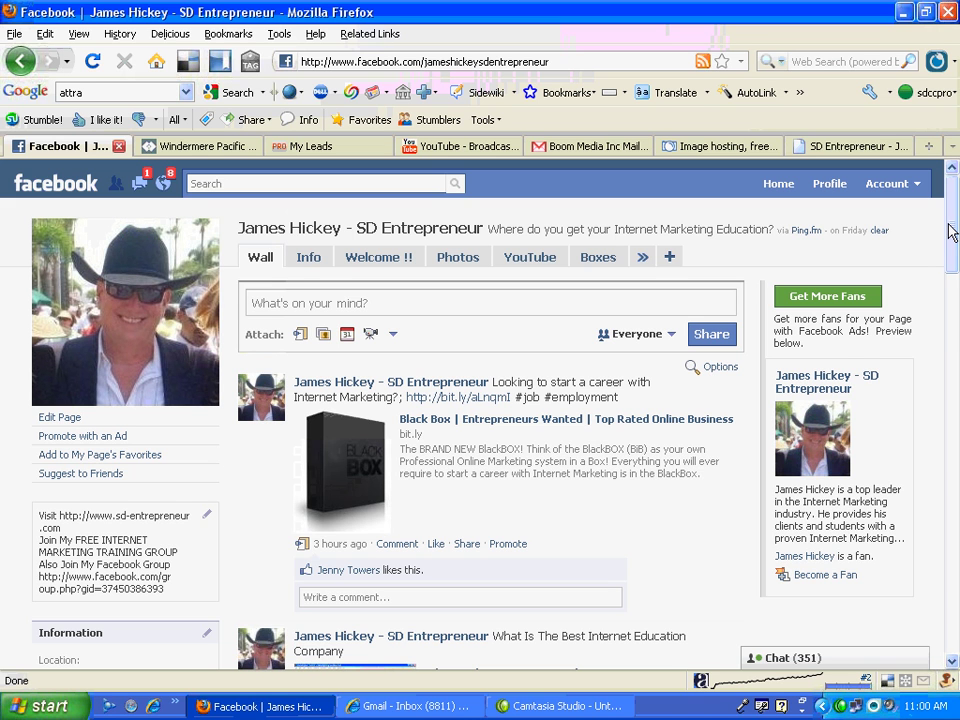
mouse_move(951, 232)
mouse_down()
mouse_move(948, 256)
mouse_move(950, 216)
mouse_up()
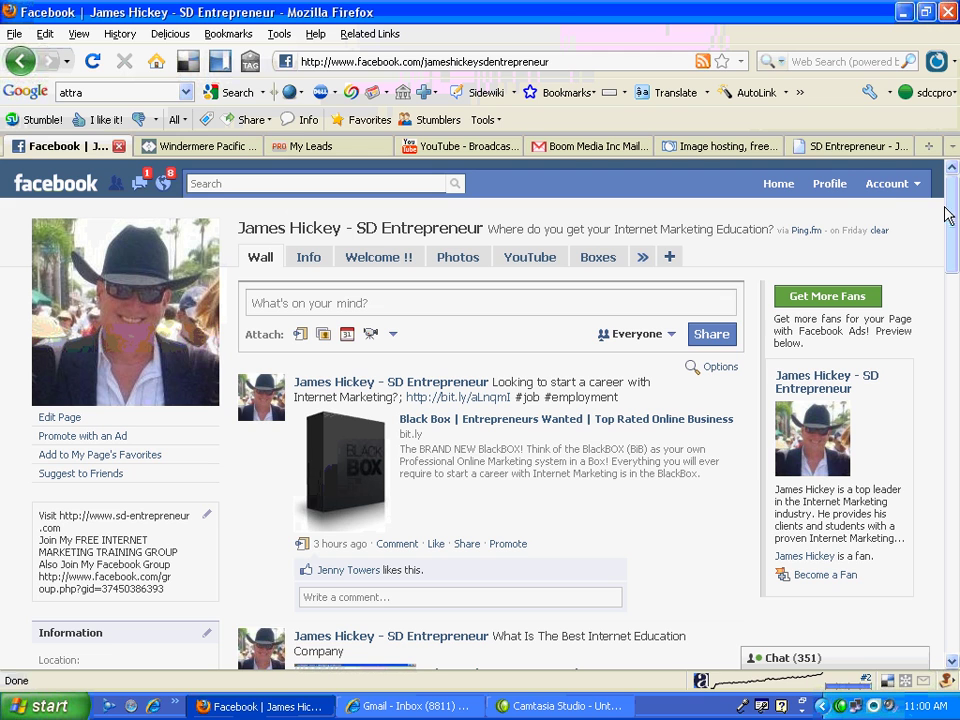
Step: Switch to the SD Entrepreneur website tab showing Meet James Hickey and the 7-Day E-Mail Course form
click(850, 152)
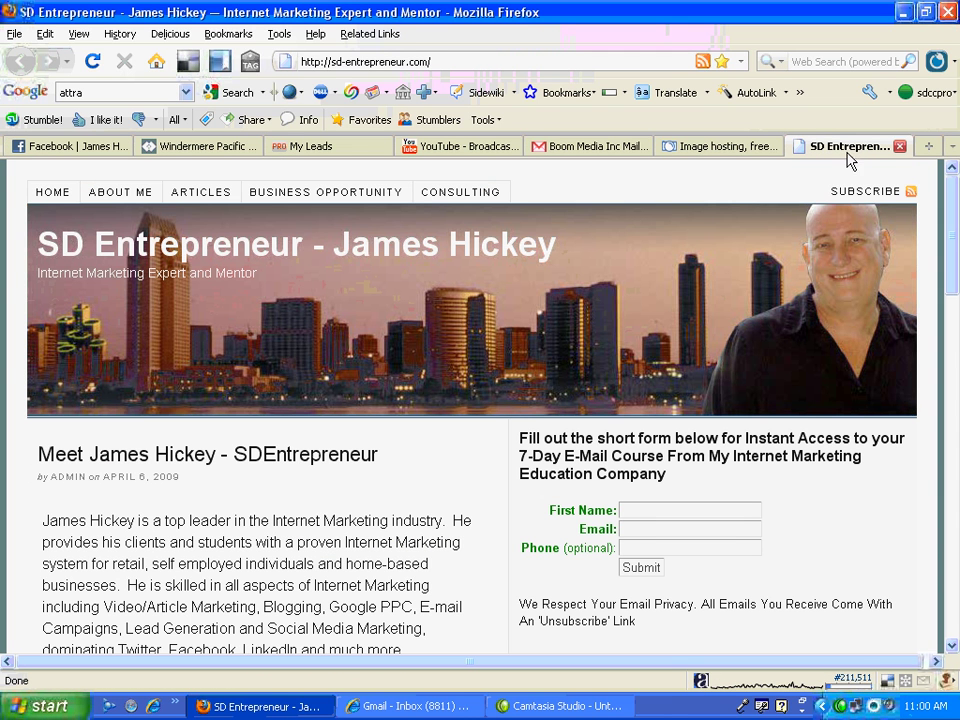